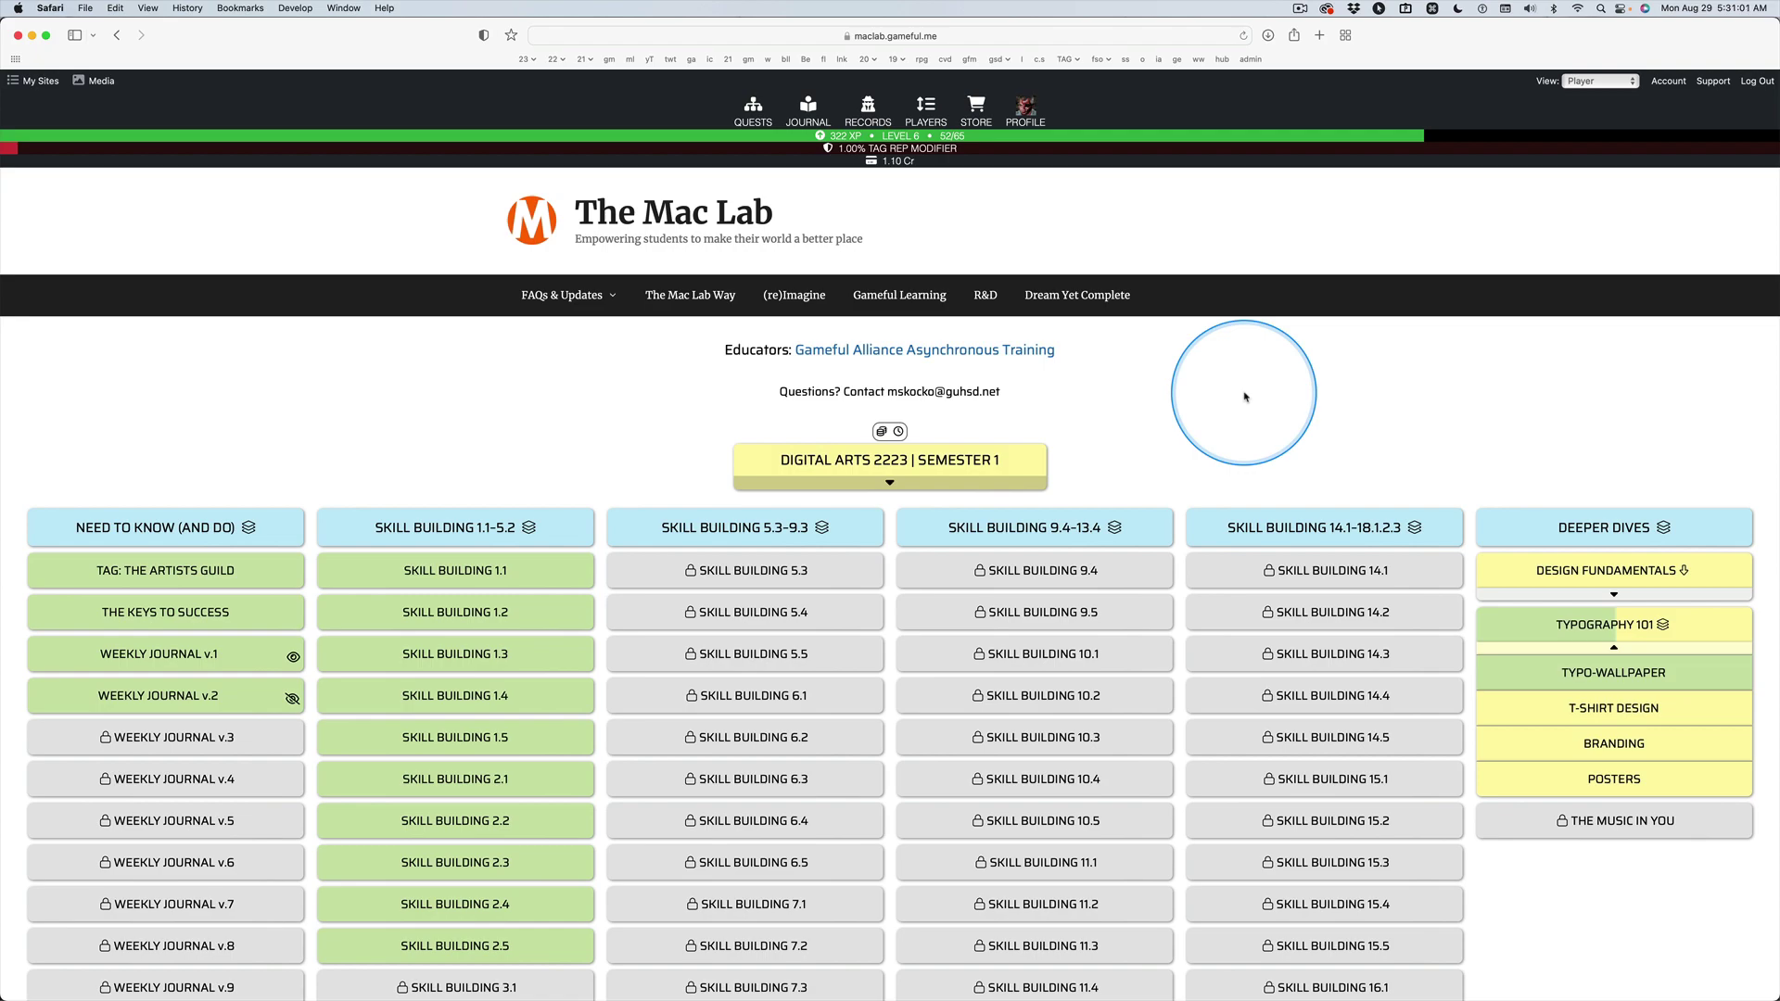
# Switch to Illustrator and open the Adobe Fonts website from it.
pyautogui.press('super+Tab')
pyautogui.press('super+Tab')
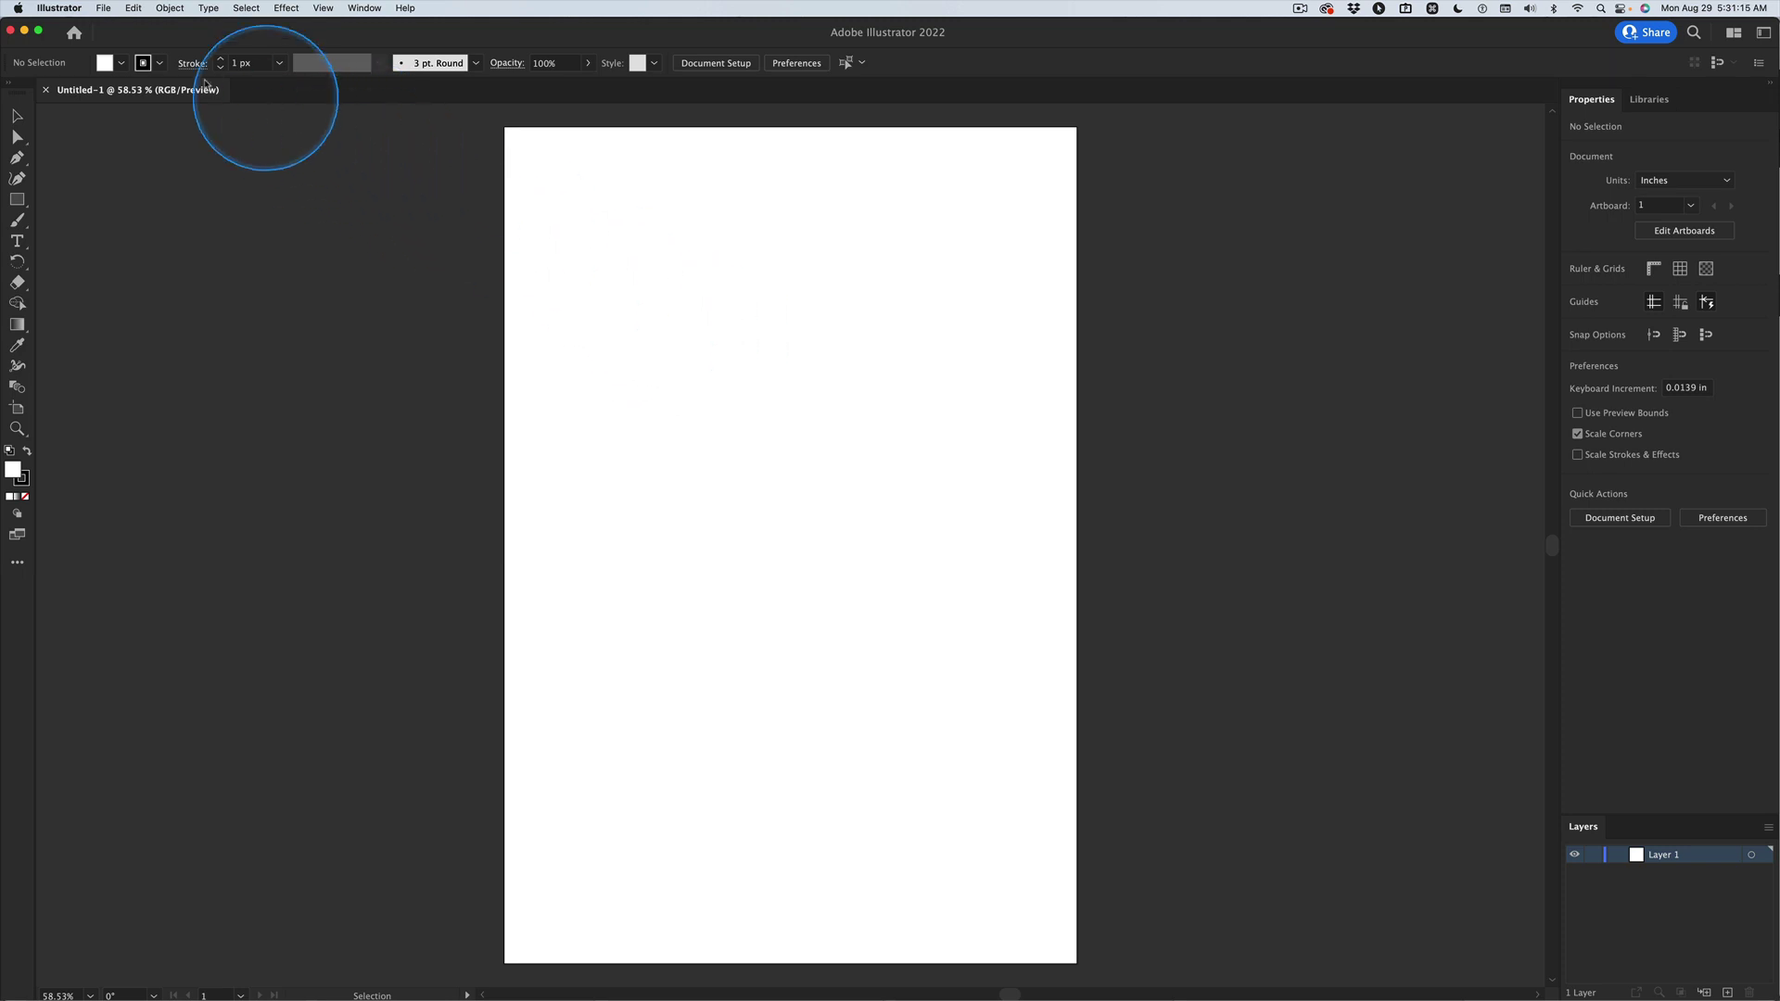
pyautogui.click(206, 8)
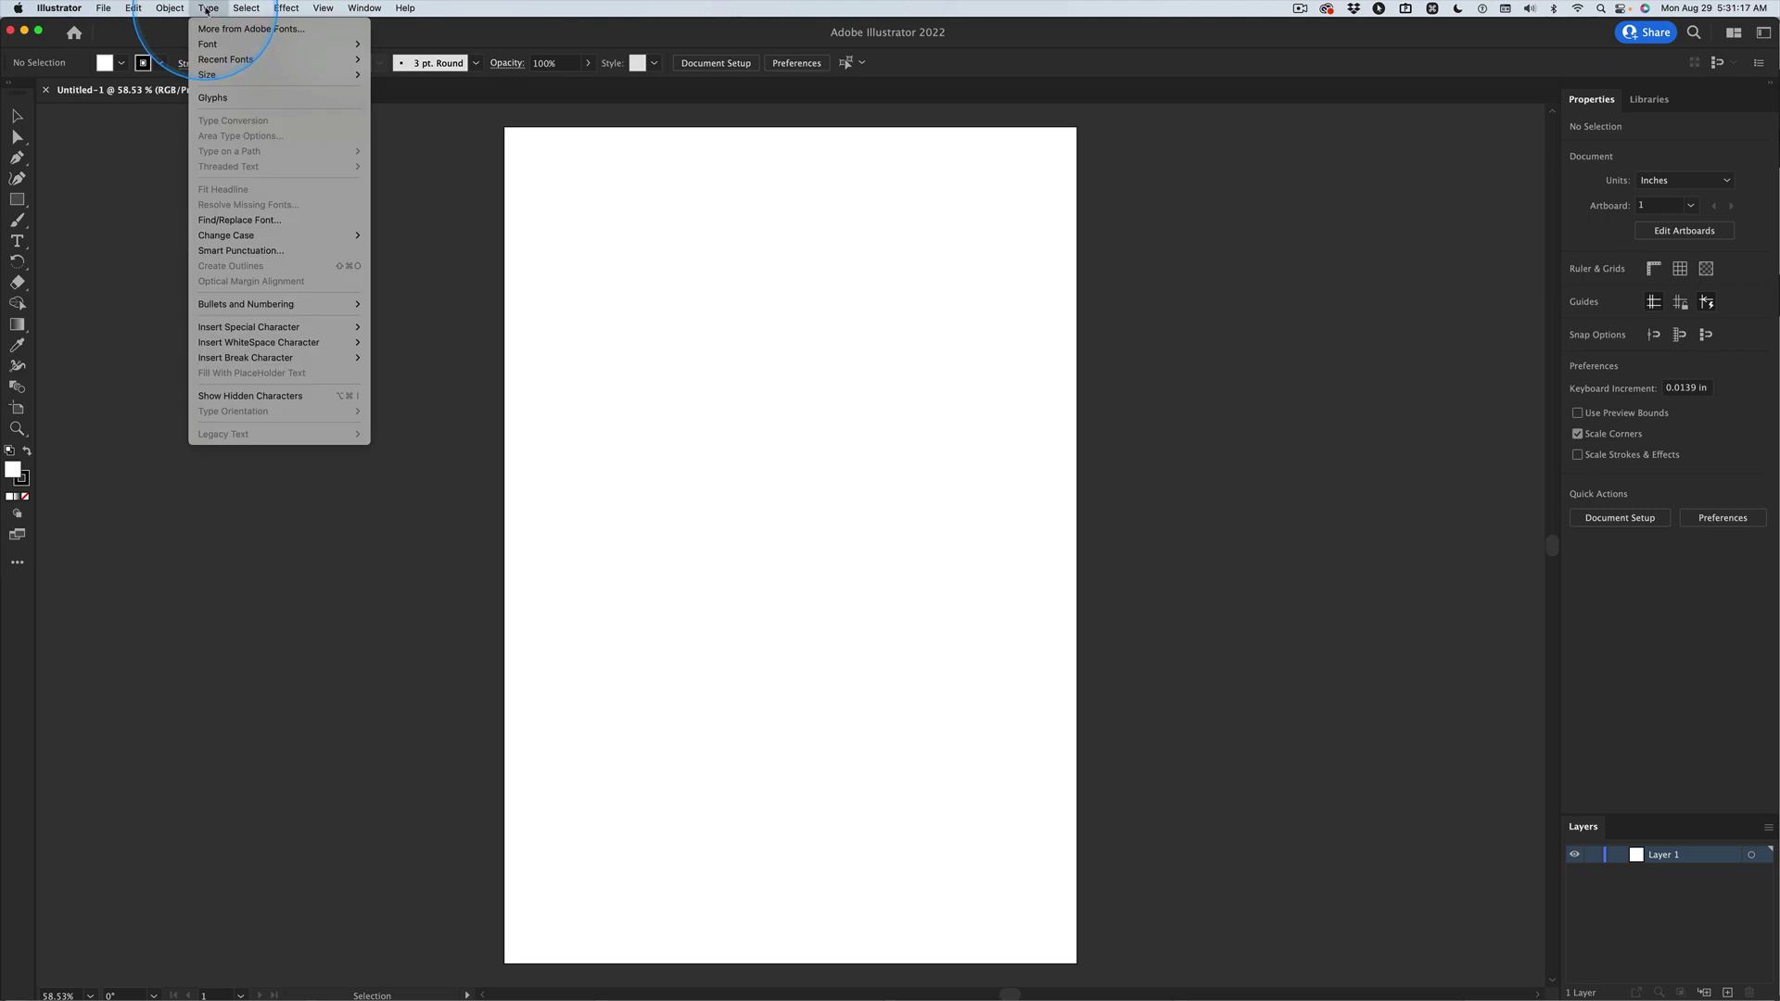
pyautogui.click(276, 30)
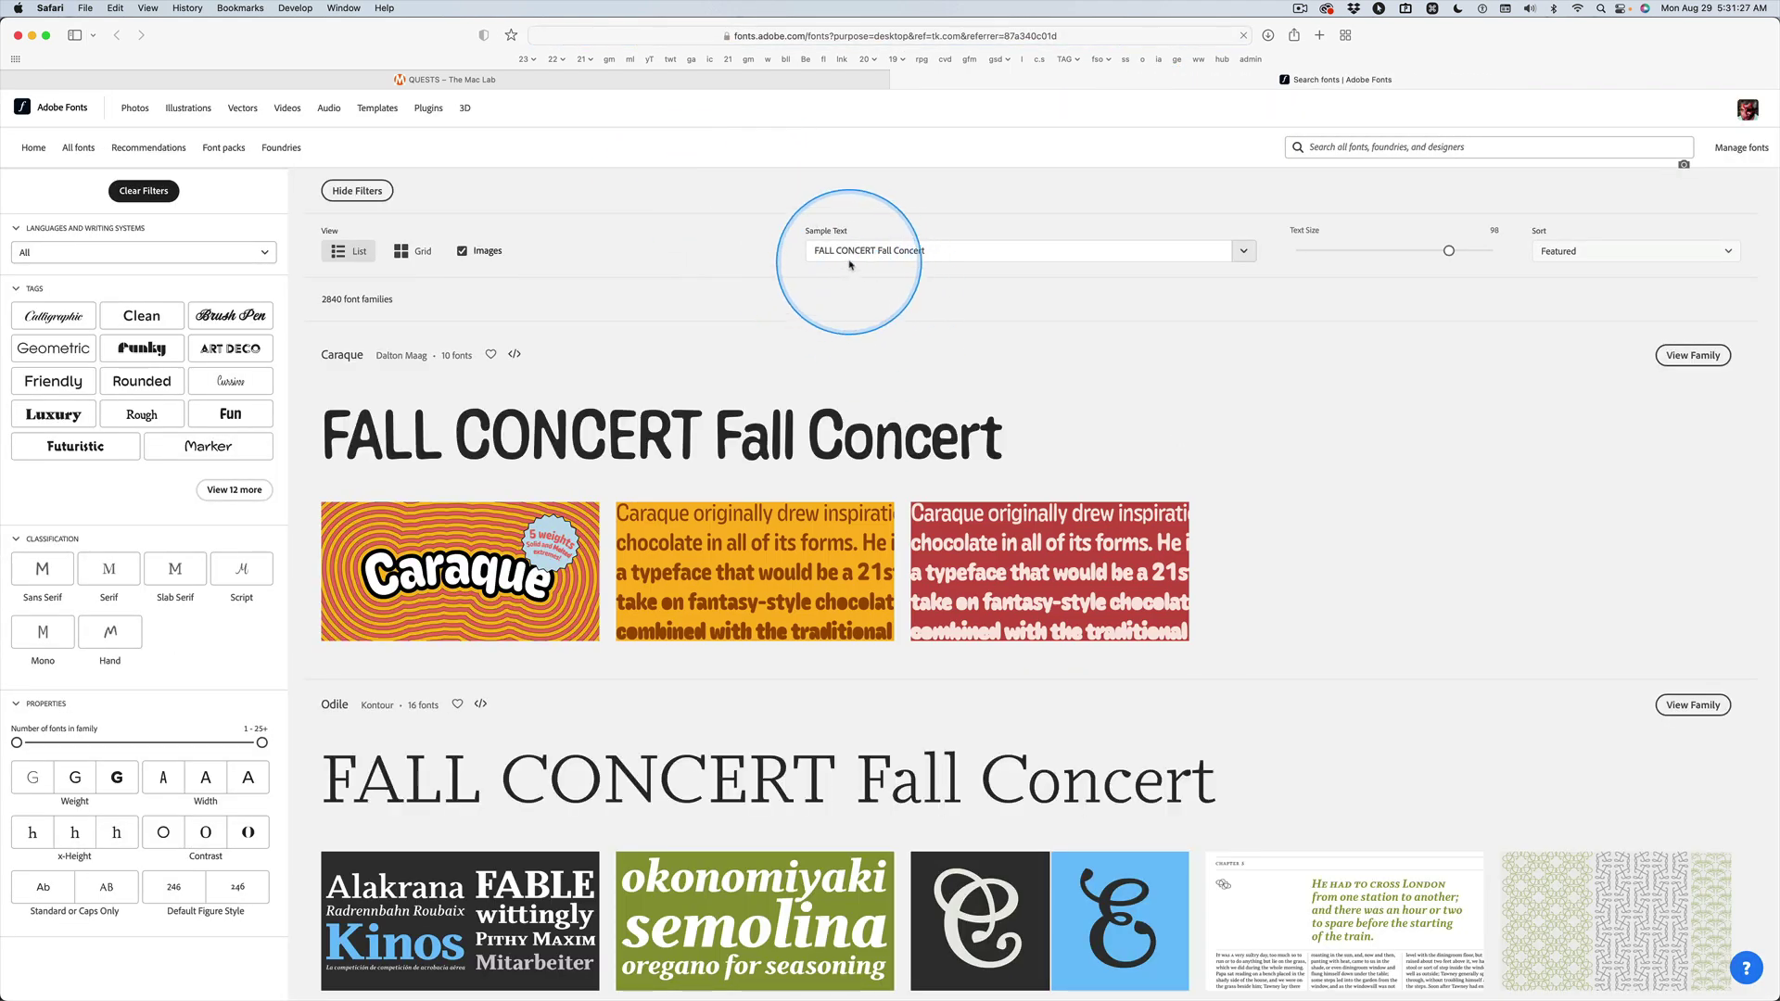
pyautogui.press('ctrl')
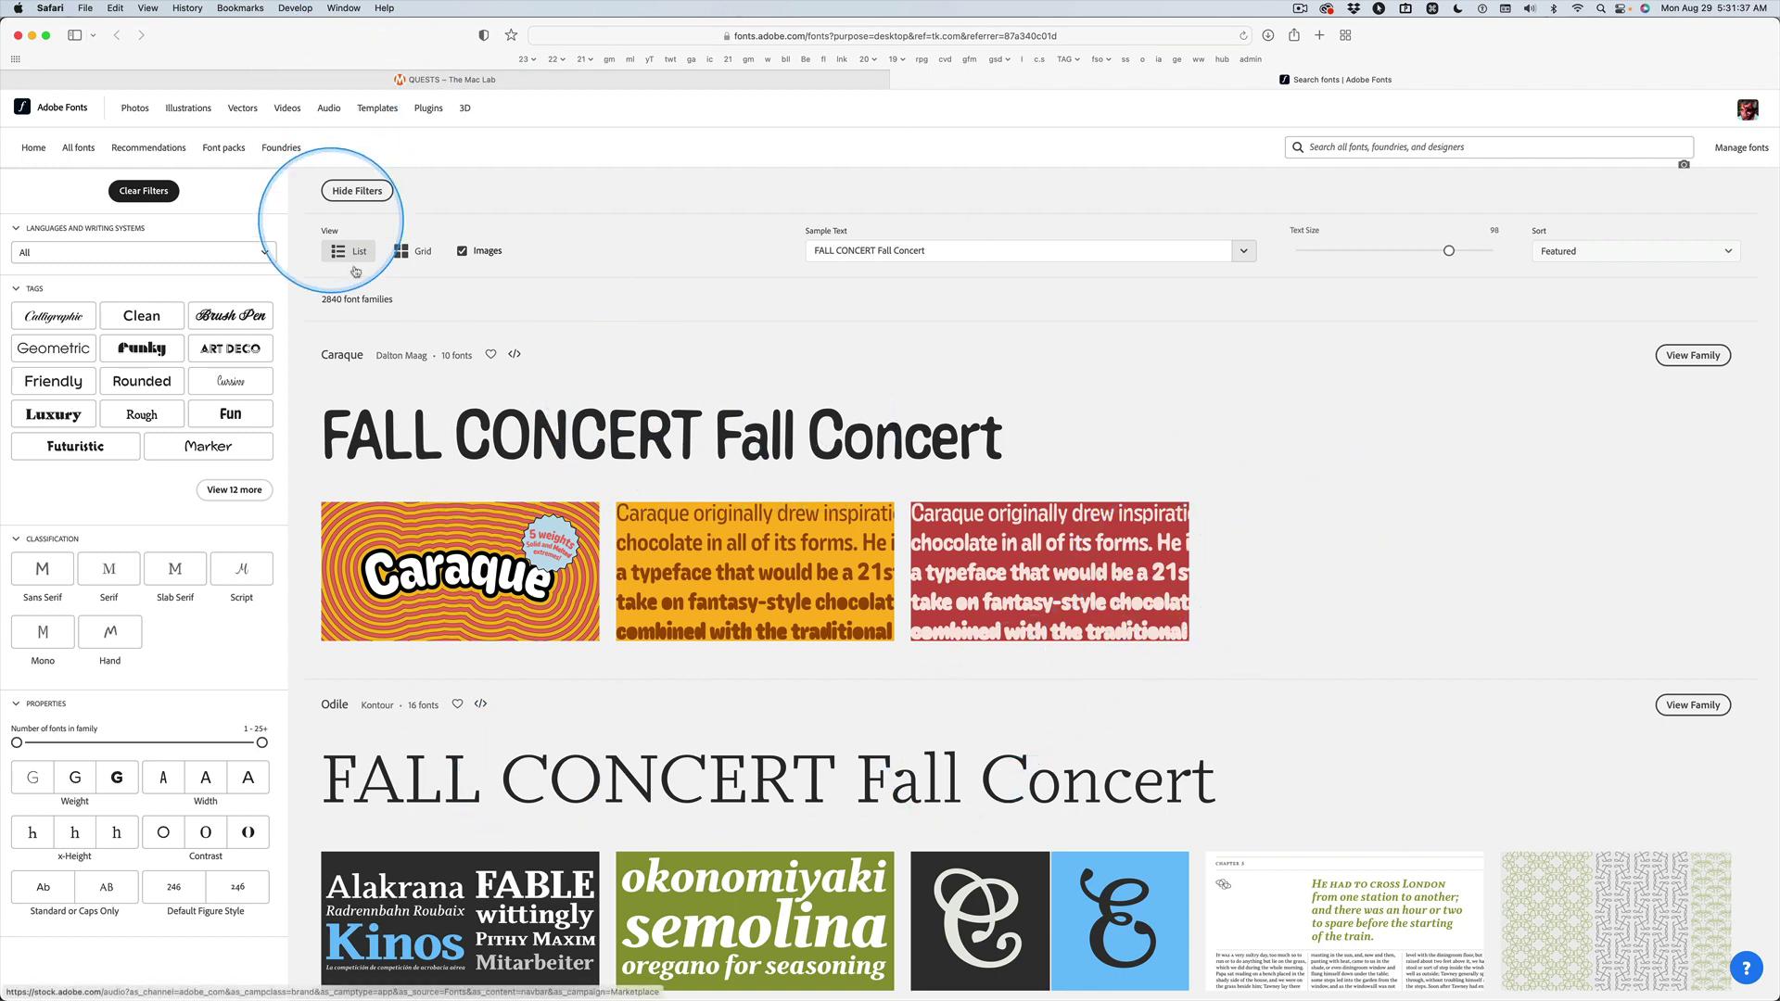
pyautogui.press('ctrl')
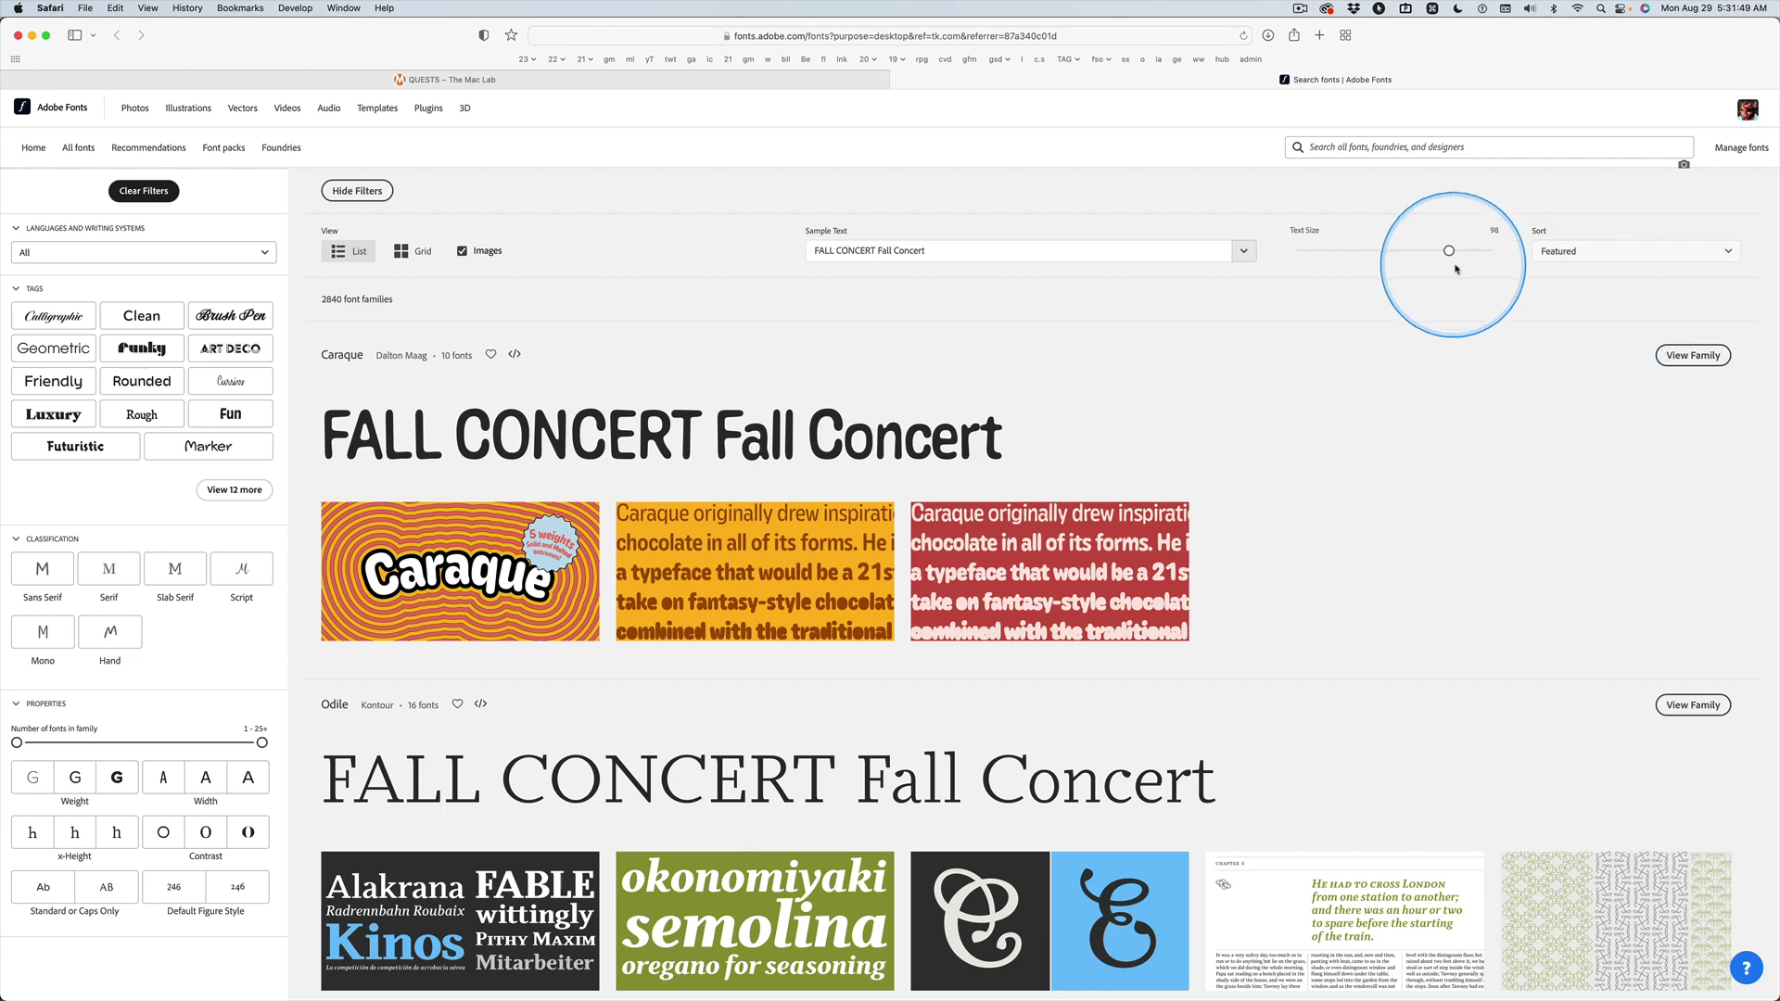
# Set the sample text size to 76 and compare the grid view of the fonts with the list view.
pyautogui.moveTo(1447, 249); pyautogui.dragTo(1410, 252)
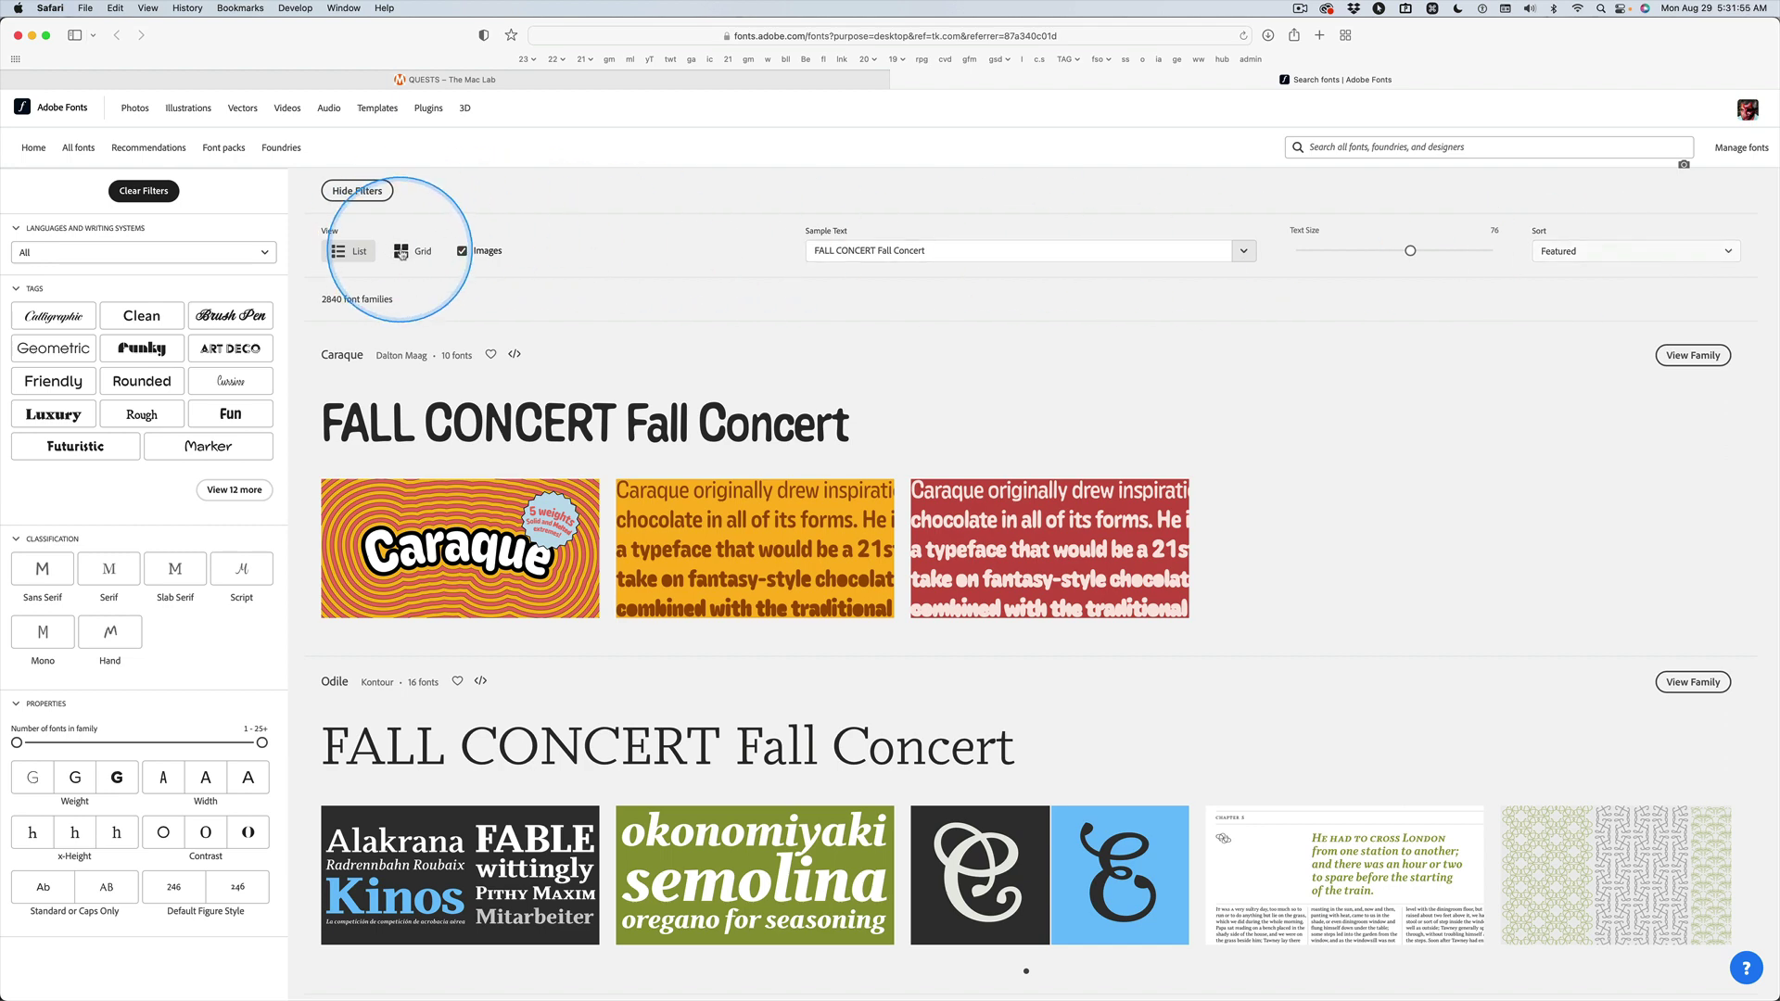
pyautogui.click(403, 252)
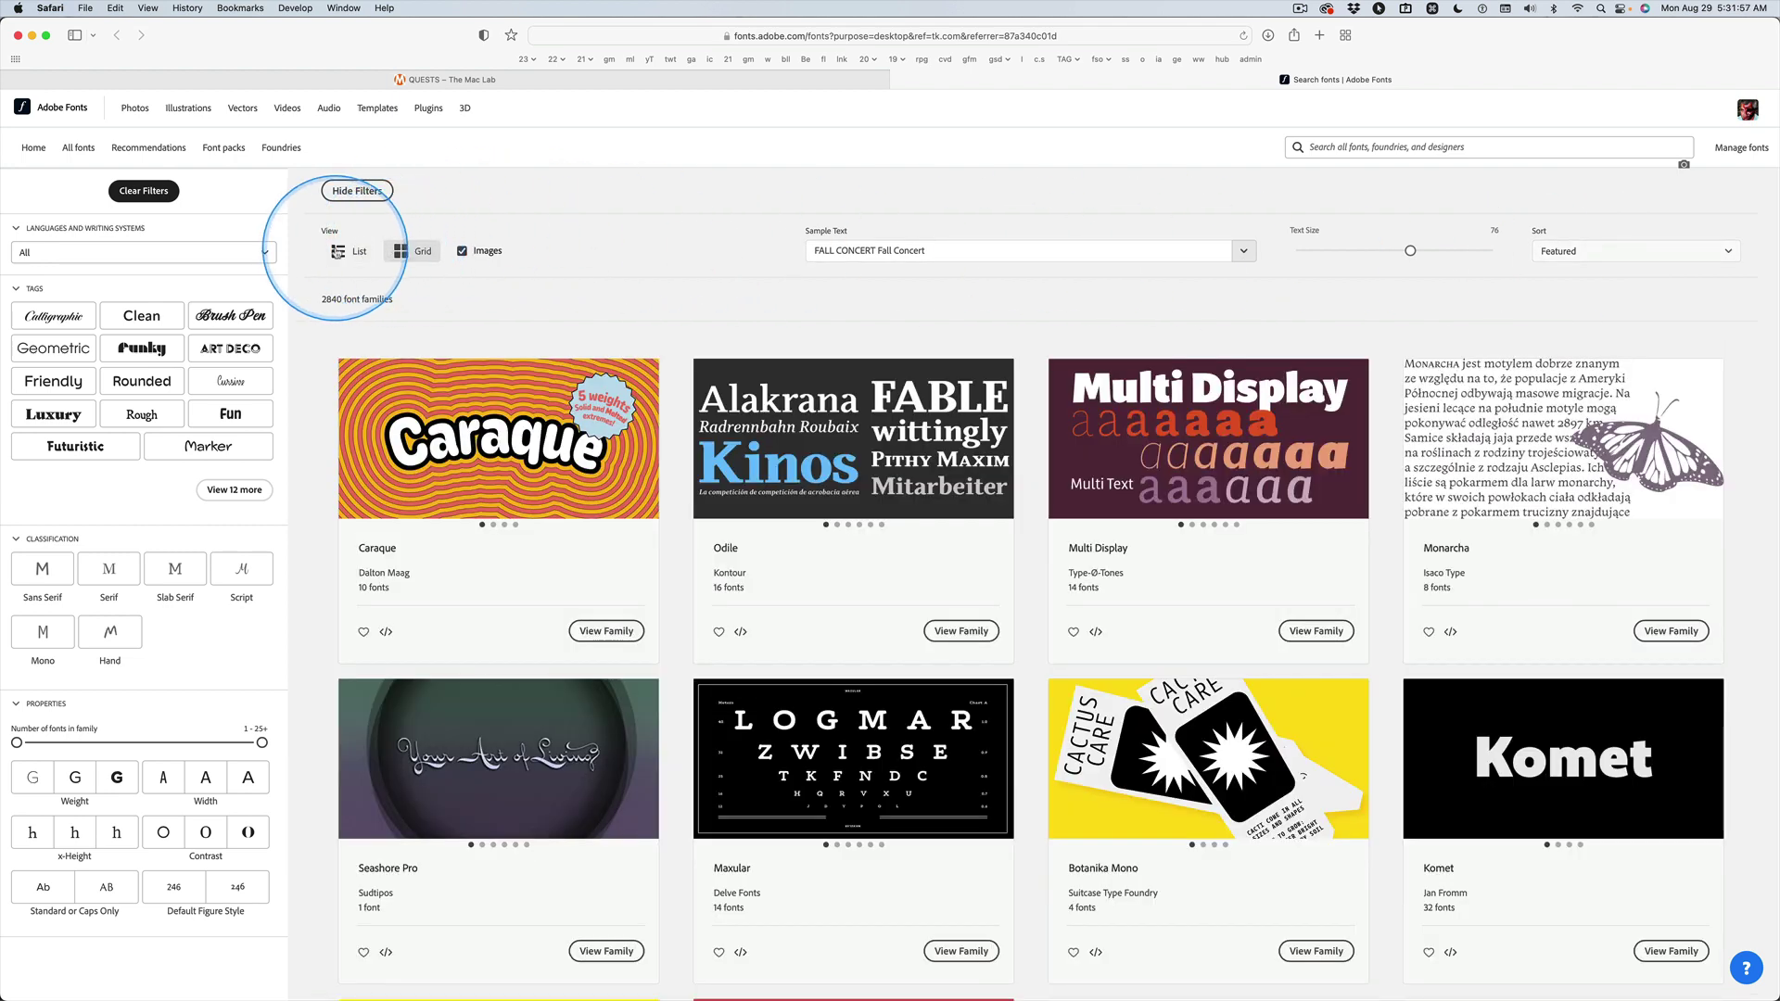
pyautogui.click(338, 252)
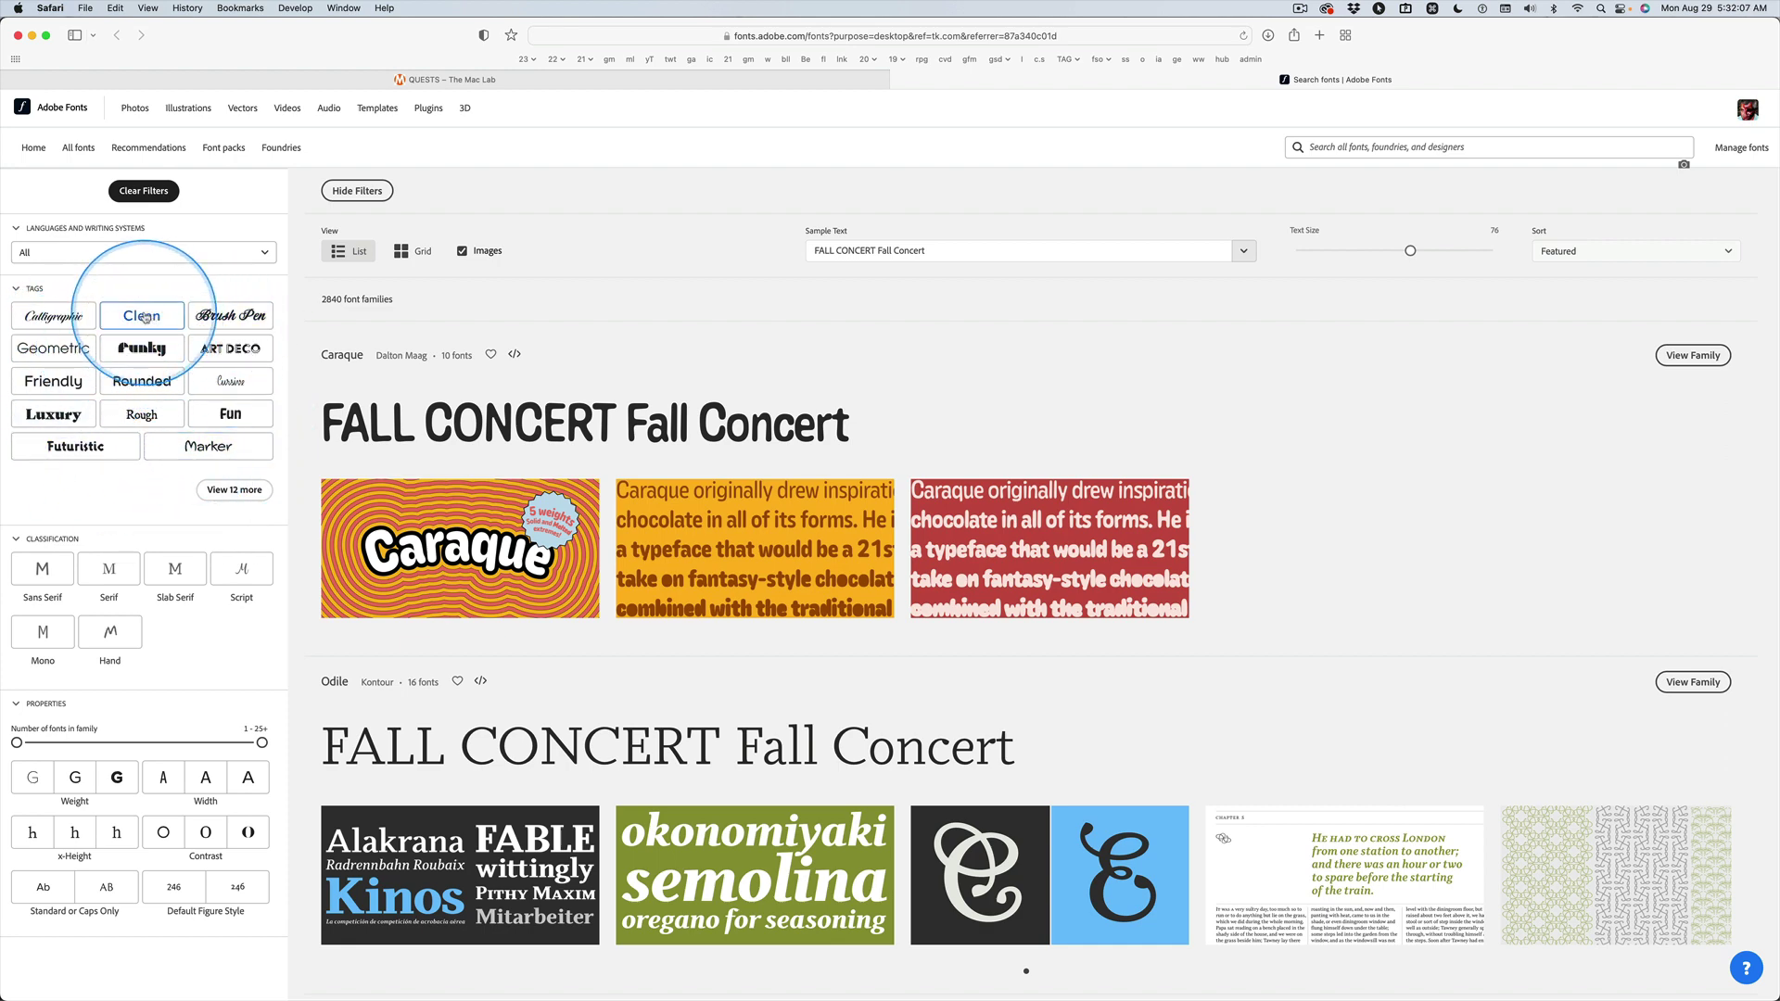
# Filter the fonts by the Clean tag, Sans Serif classification, heavy weight and condensed width.
pyautogui.click(131, 317)
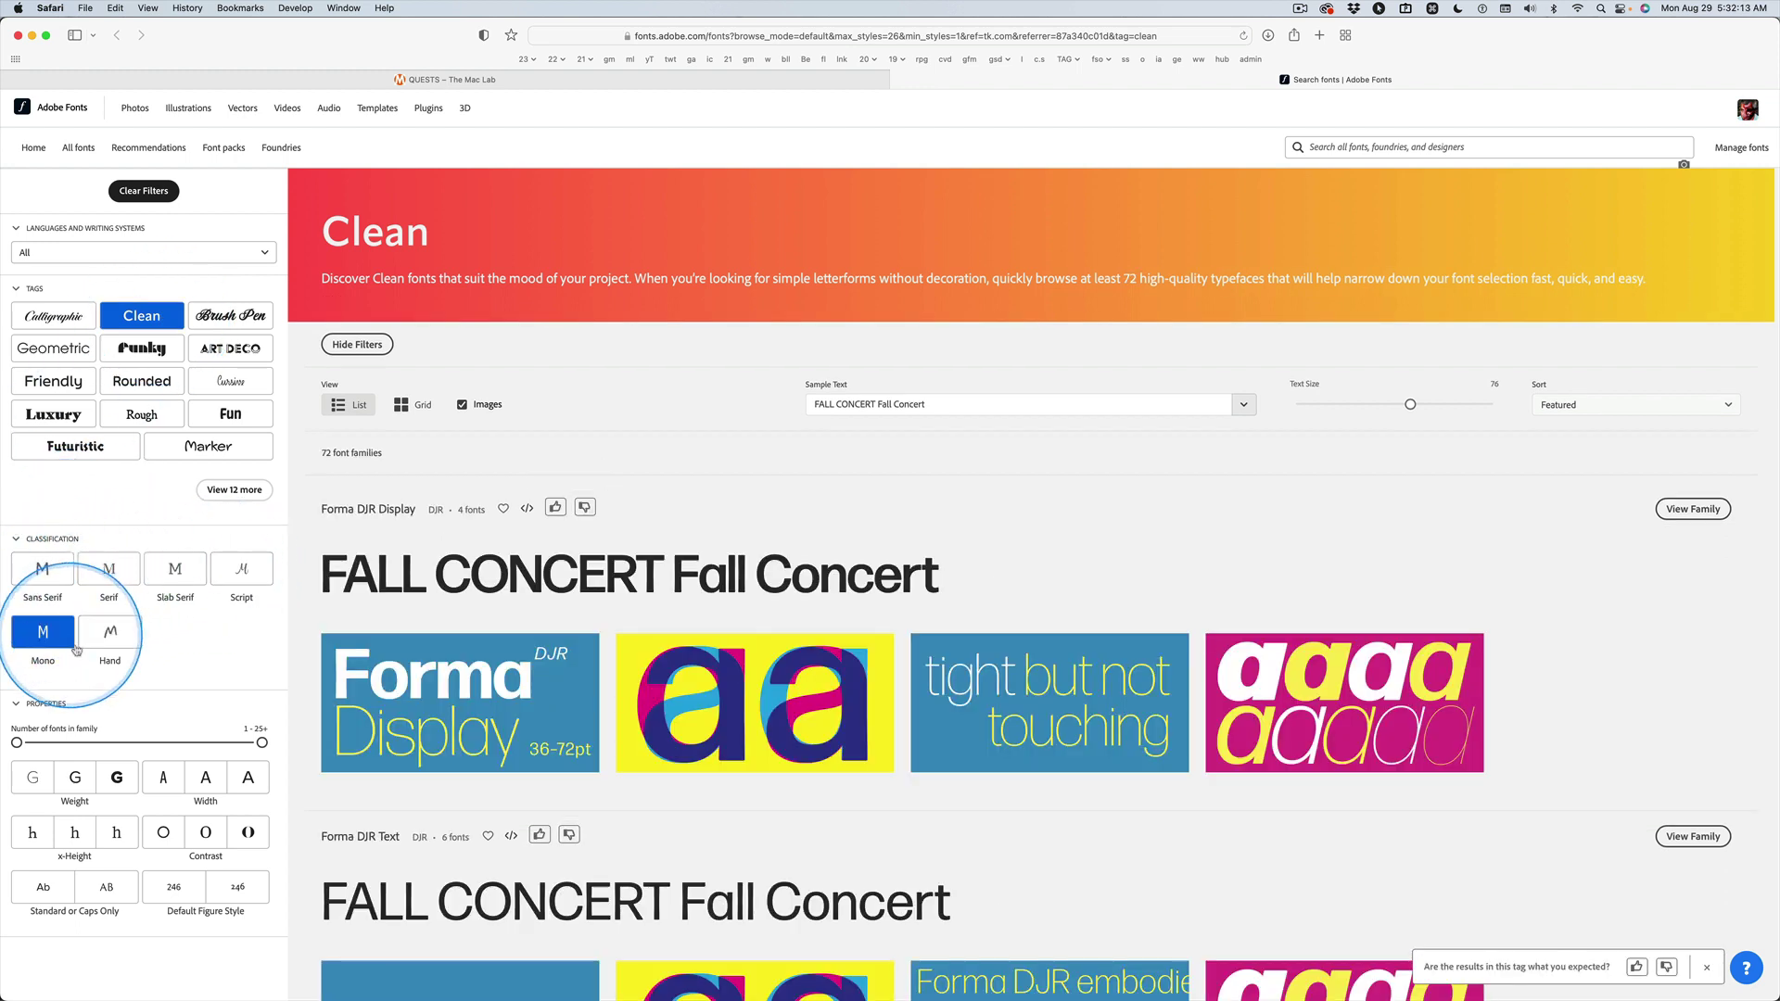
pyautogui.click(37, 575)
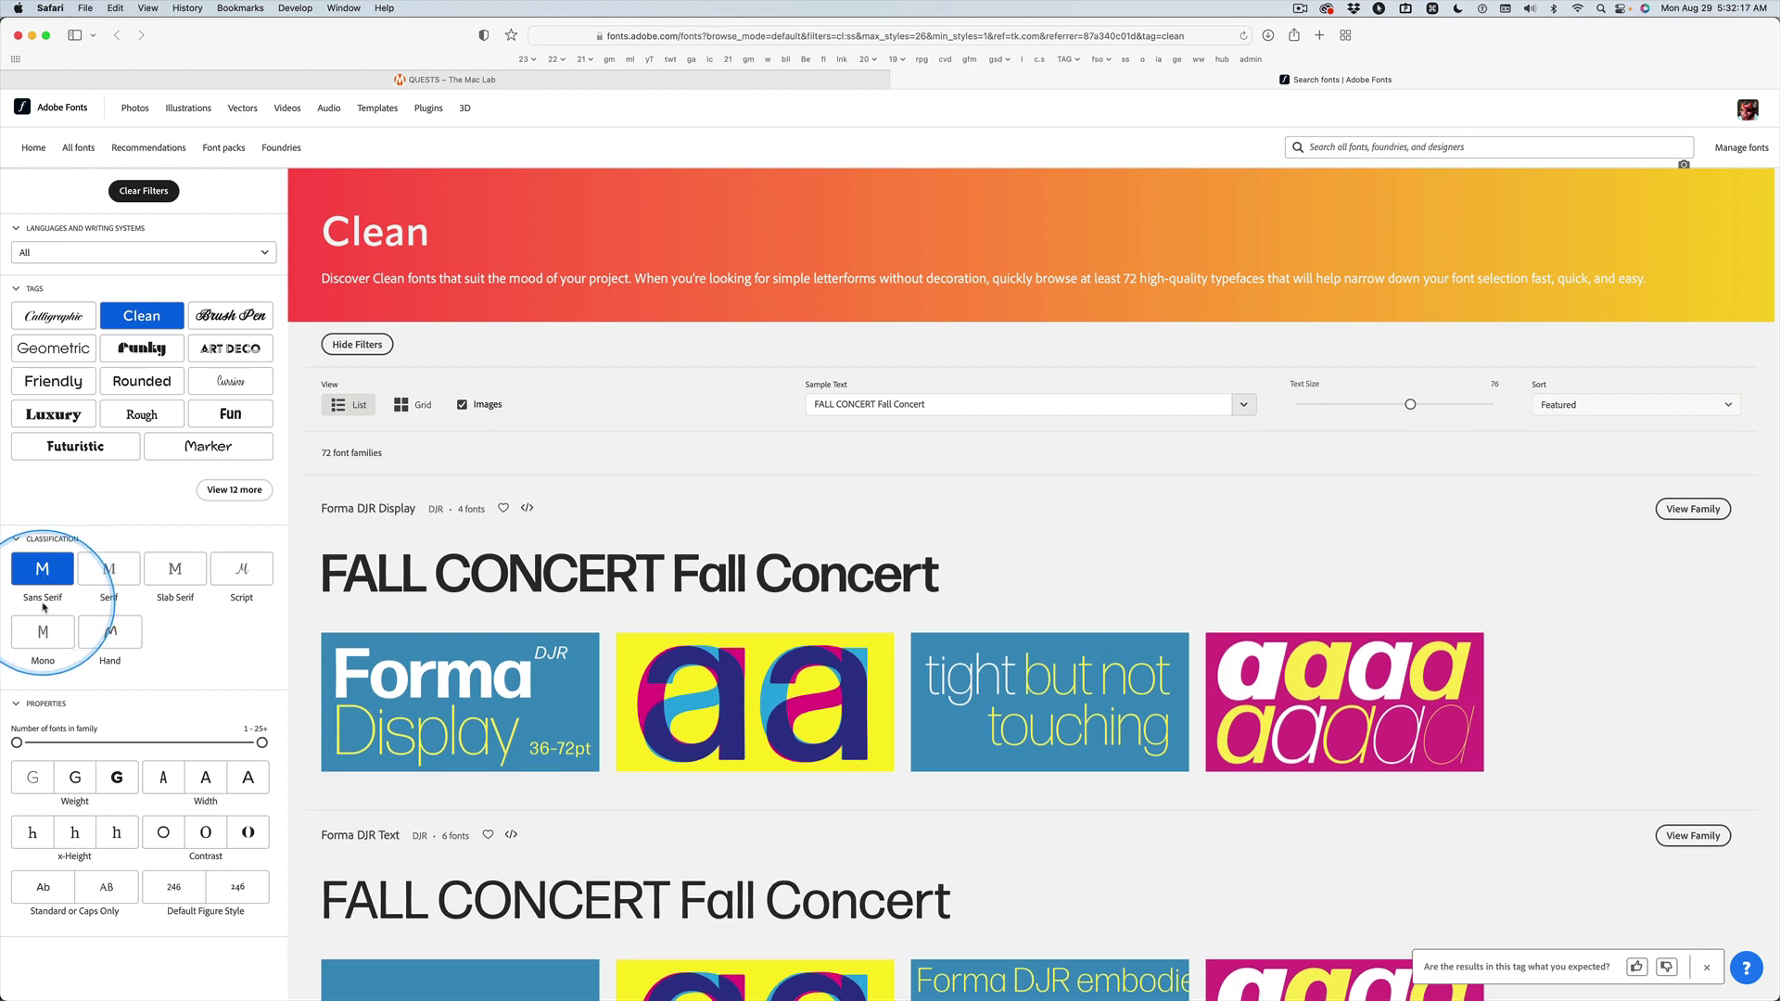
pyautogui.click(117, 779)
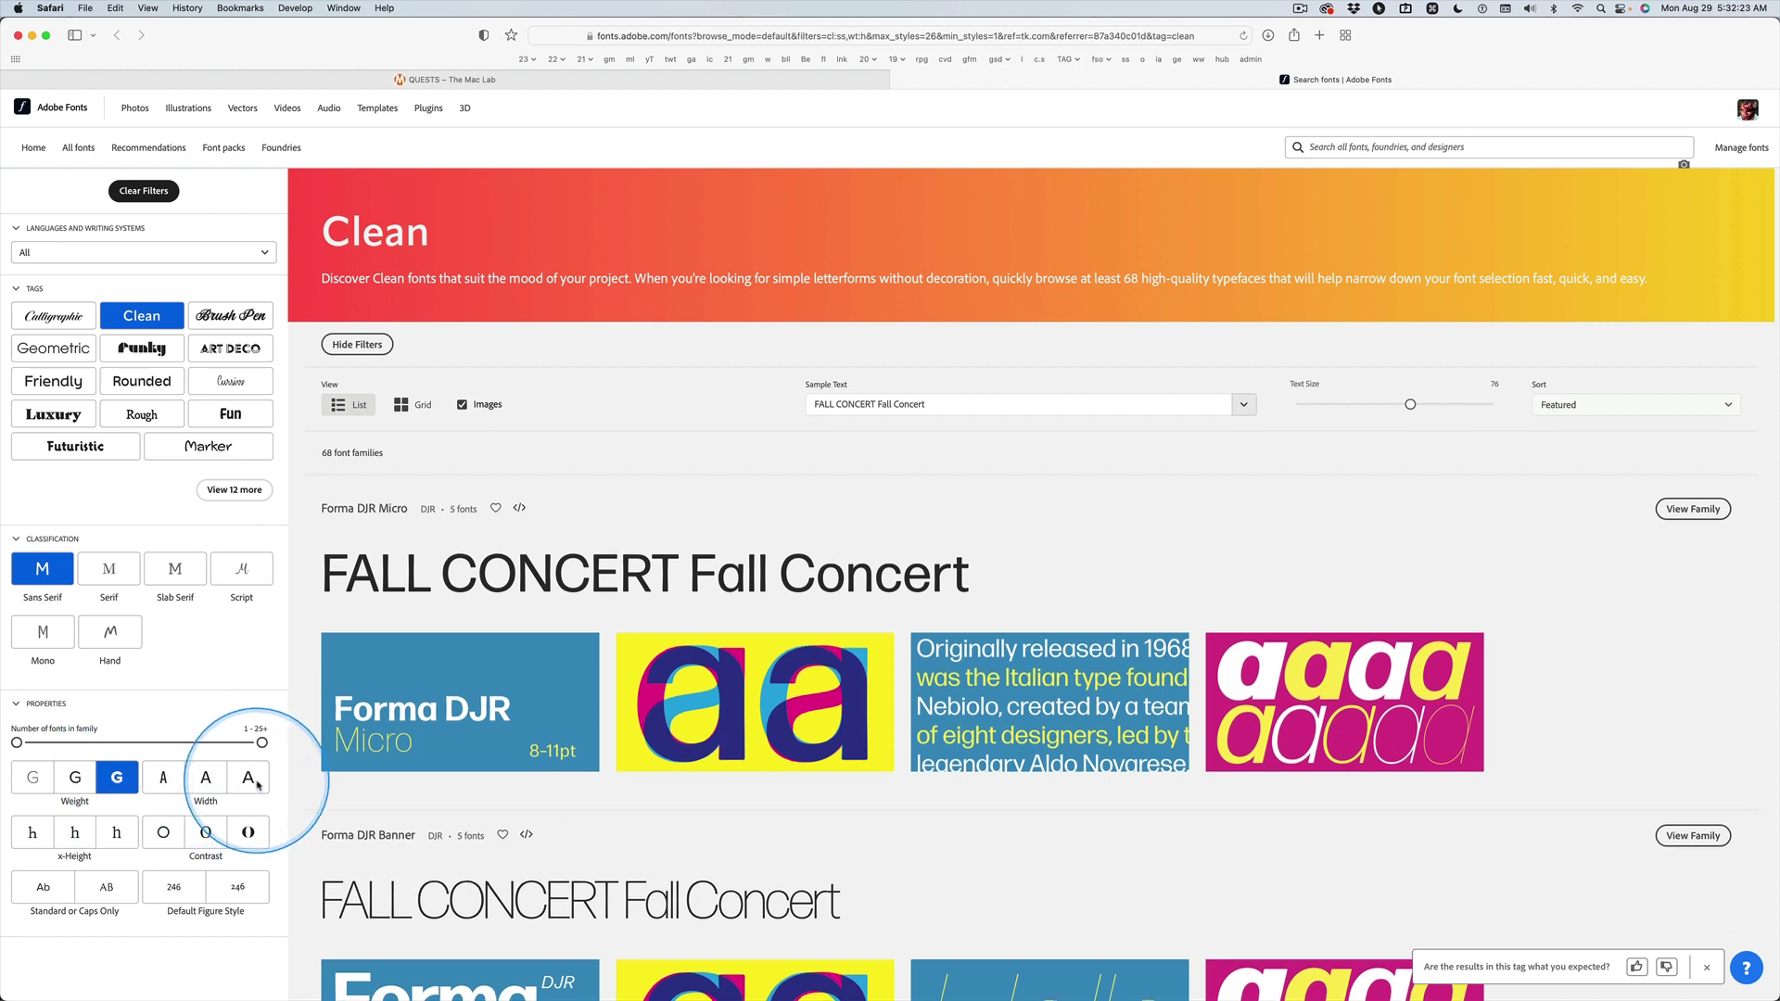
pyautogui.click(173, 781)
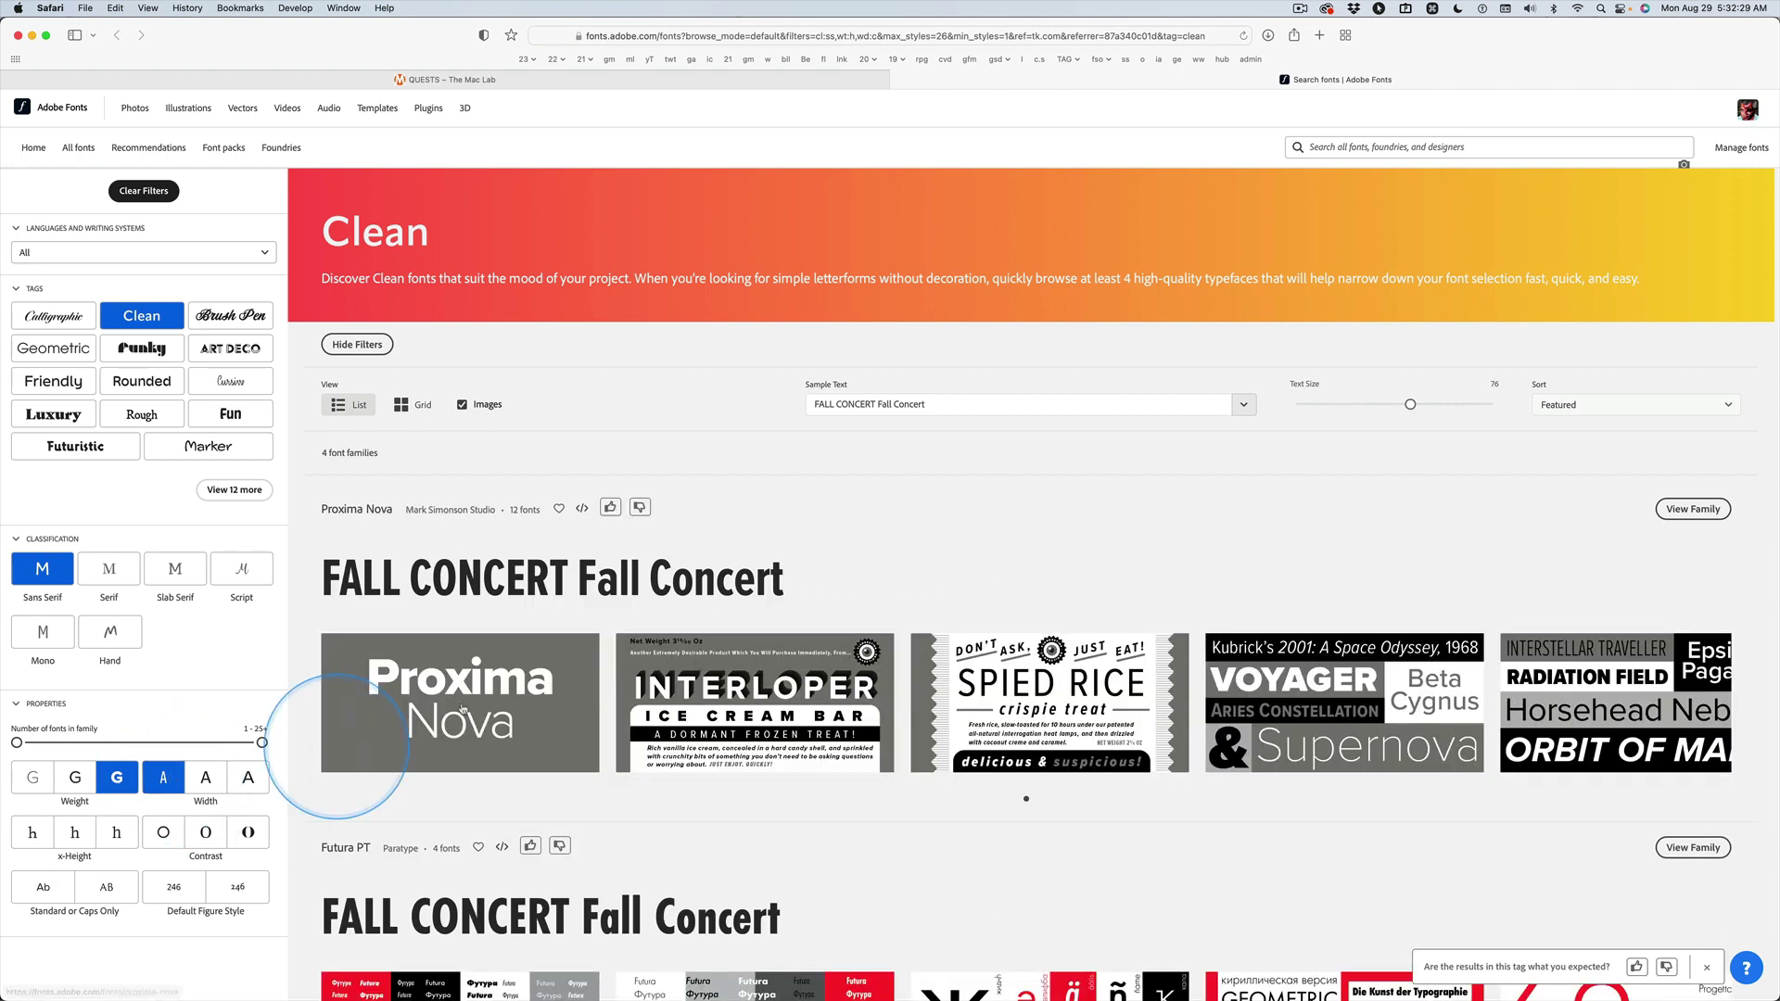
# Browse the filtered font families, open the Futura PT family page and dismiss the notice about unused fonts.
pyautogui.scroll(-4, 815, 497)
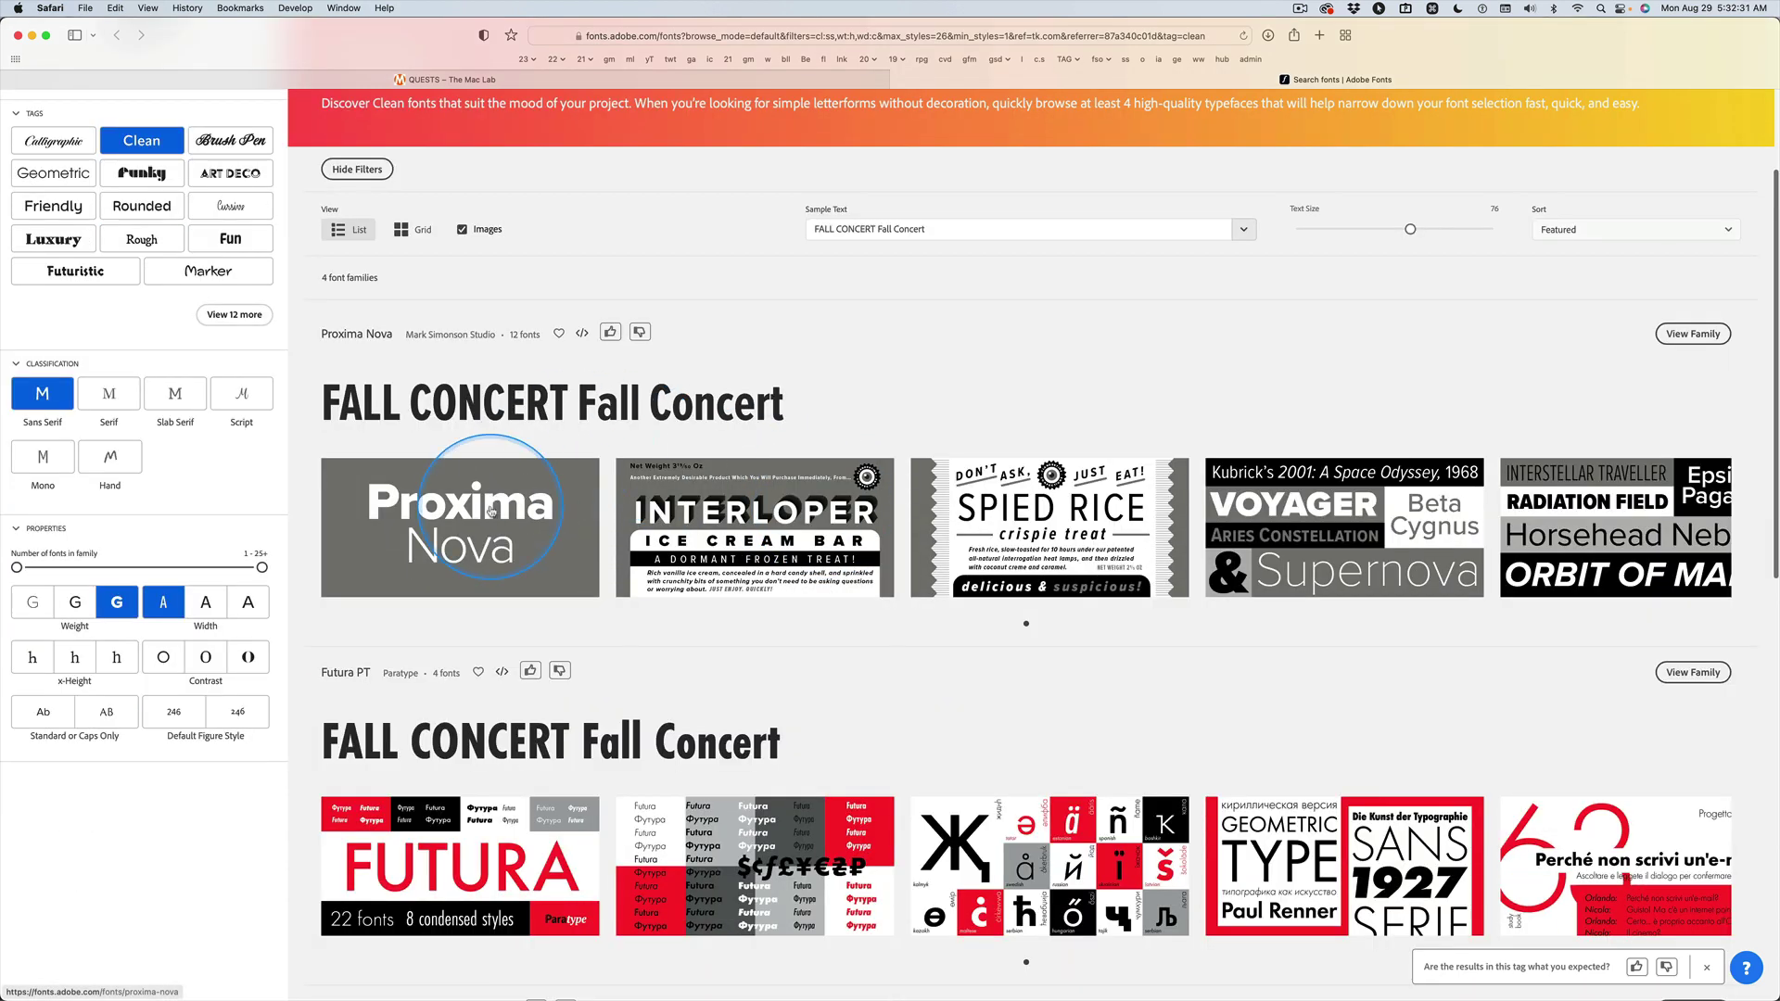
pyautogui.scroll(-4, 519, 528)
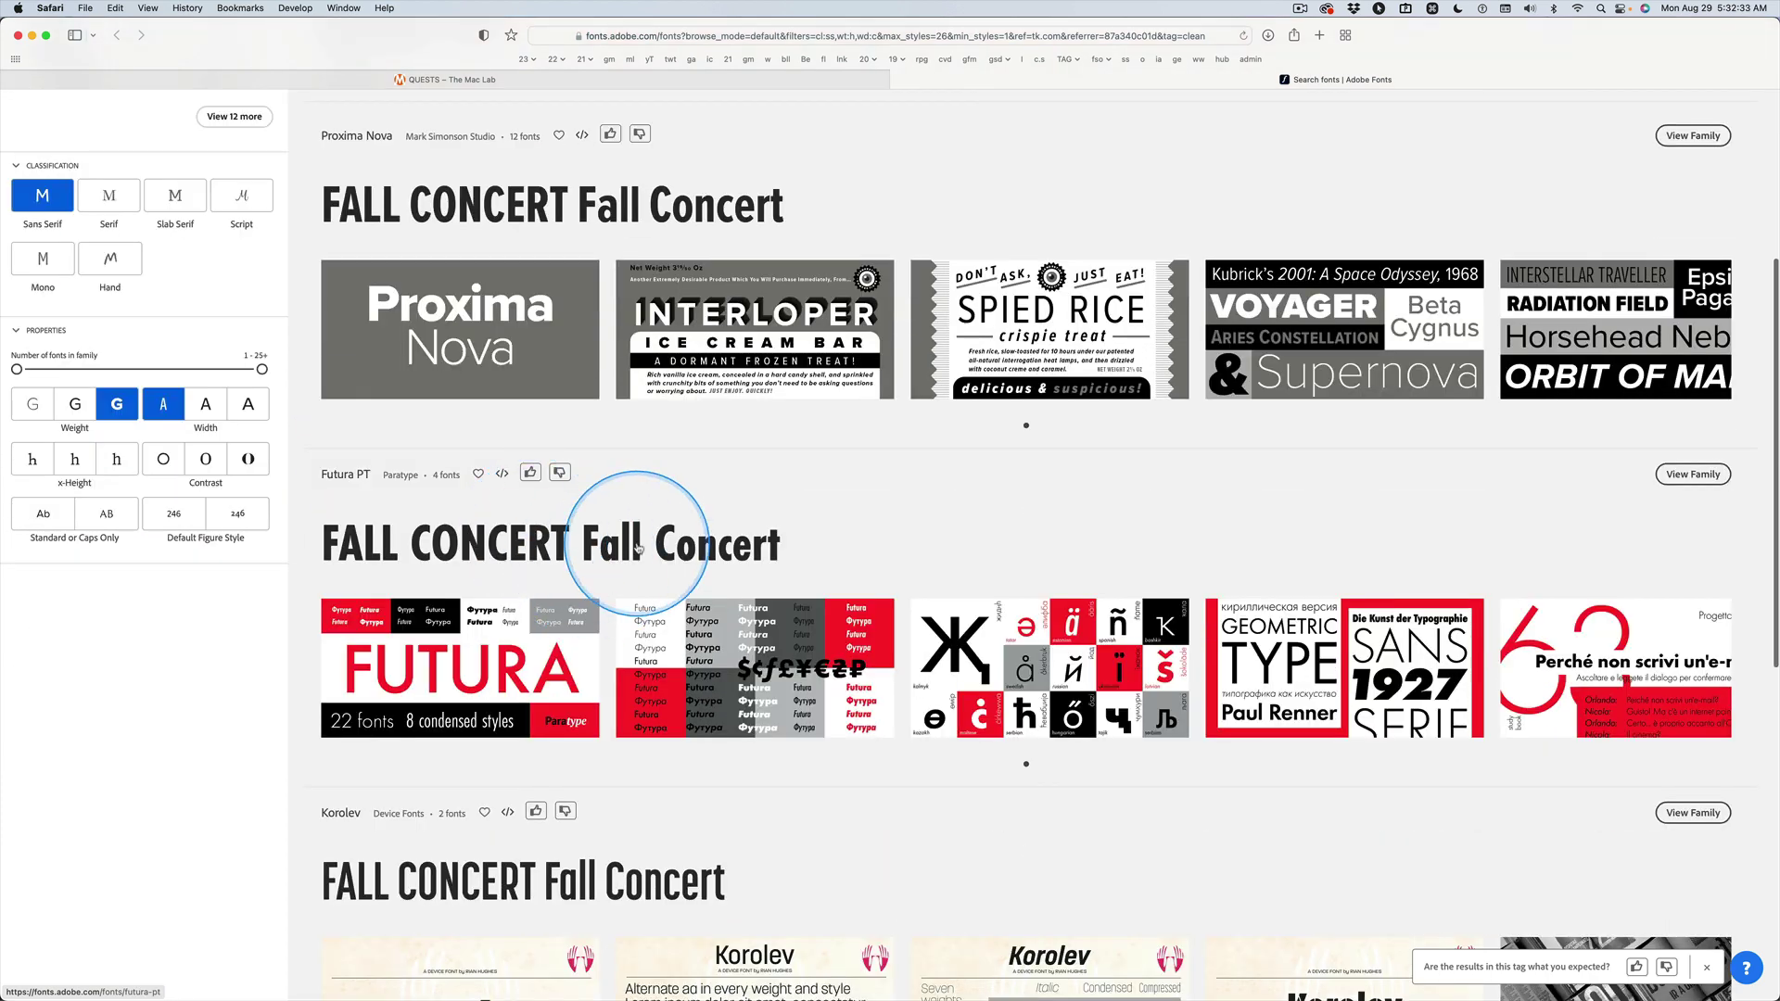
pyautogui.scroll(-2, 464, 634)
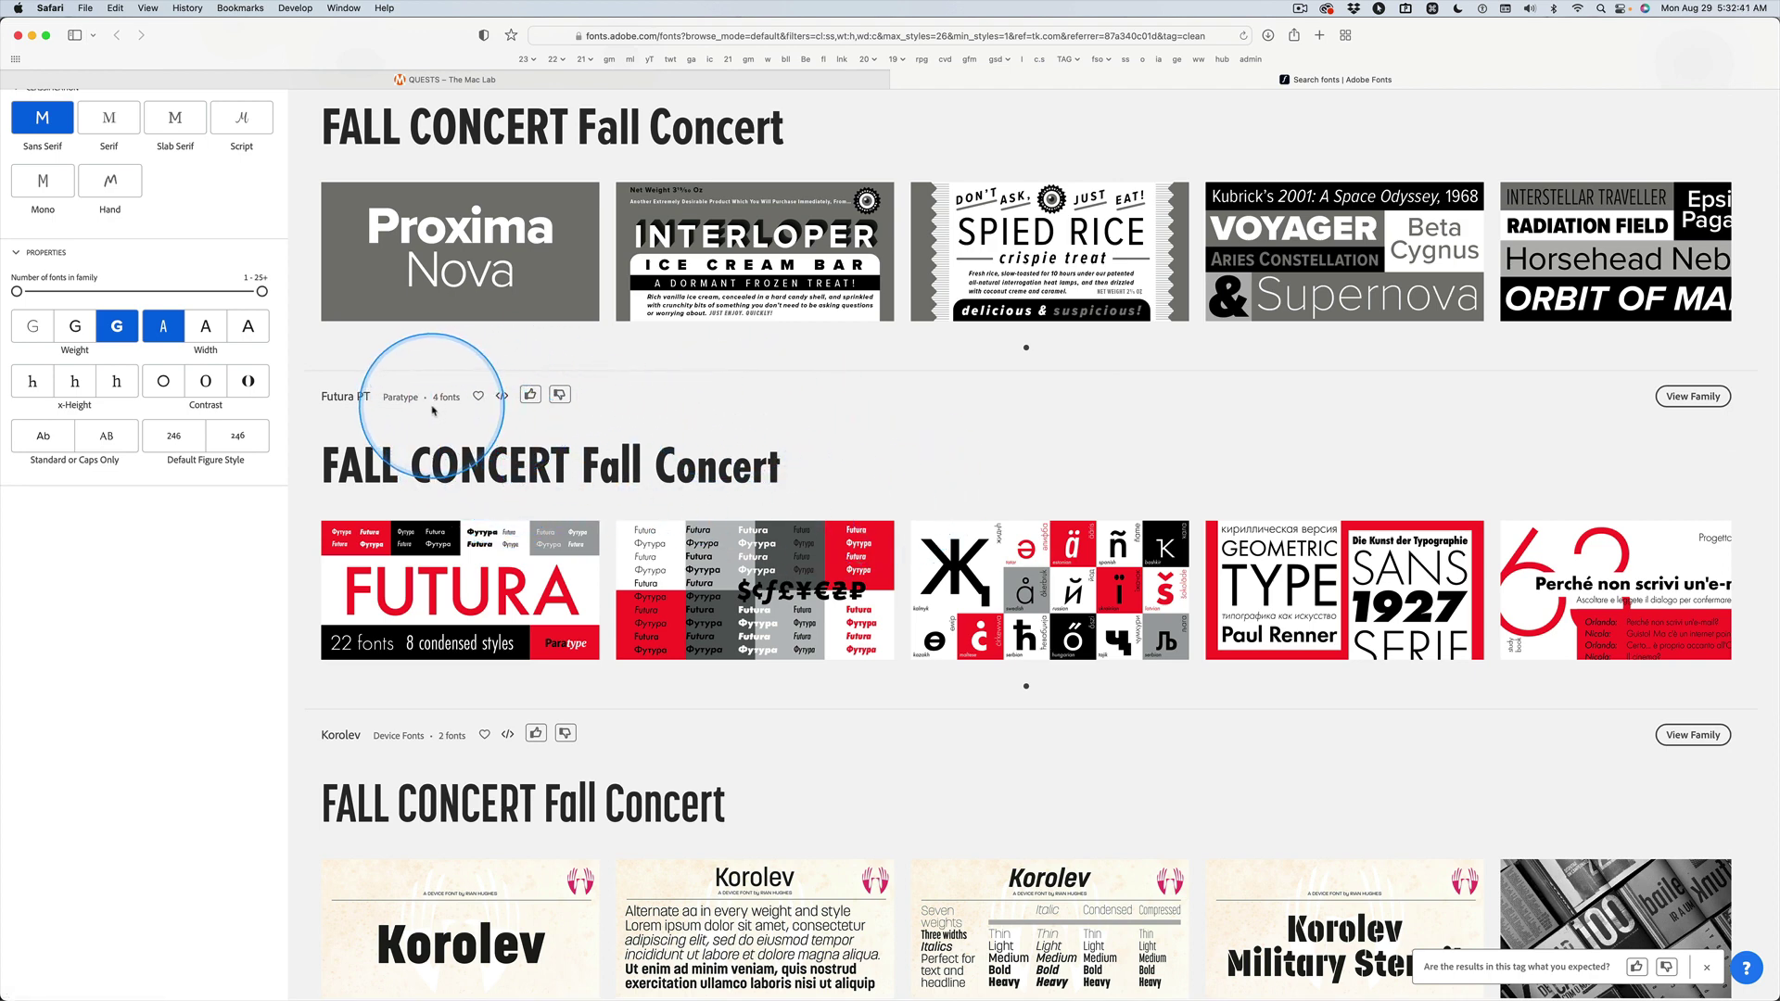
pyautogui.click(1715, 398)
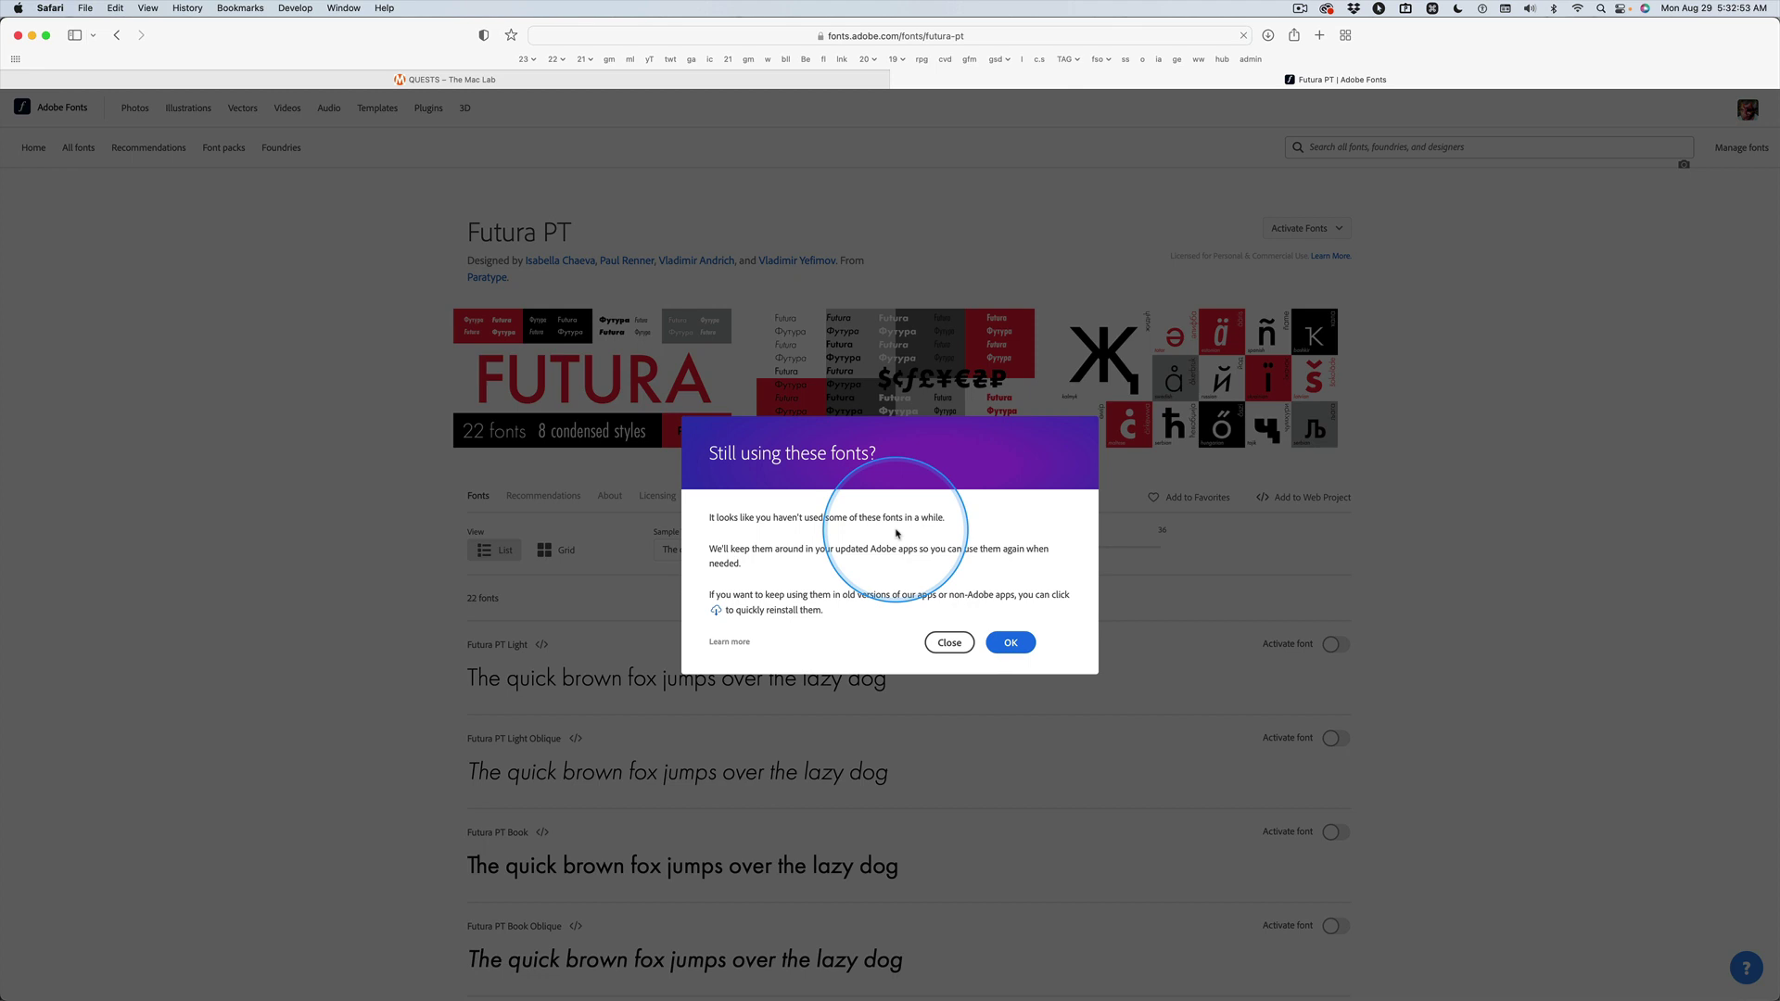
pyautogui.click(949, 642)
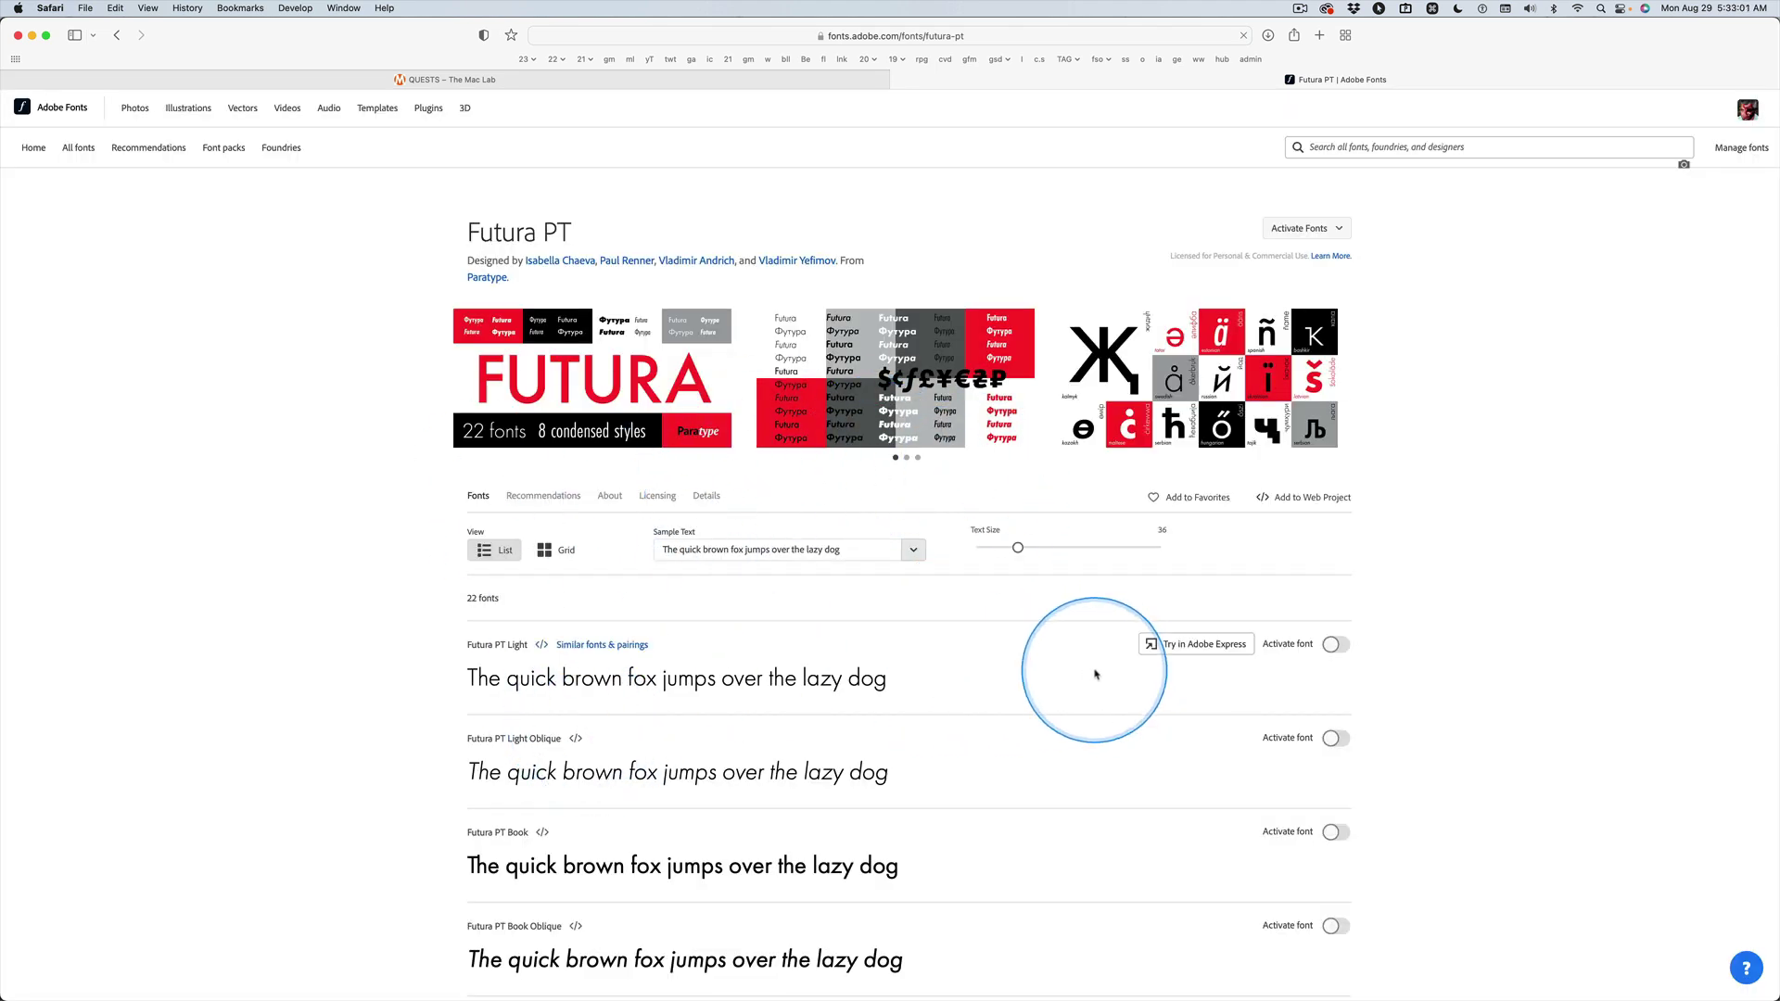
# Examine the weights and oblique styles of the Futura PT family and their activation options.
pyautogui.scroll(-1, 1095, 674)
pyautogui.scroll(-1, 1085, 671)
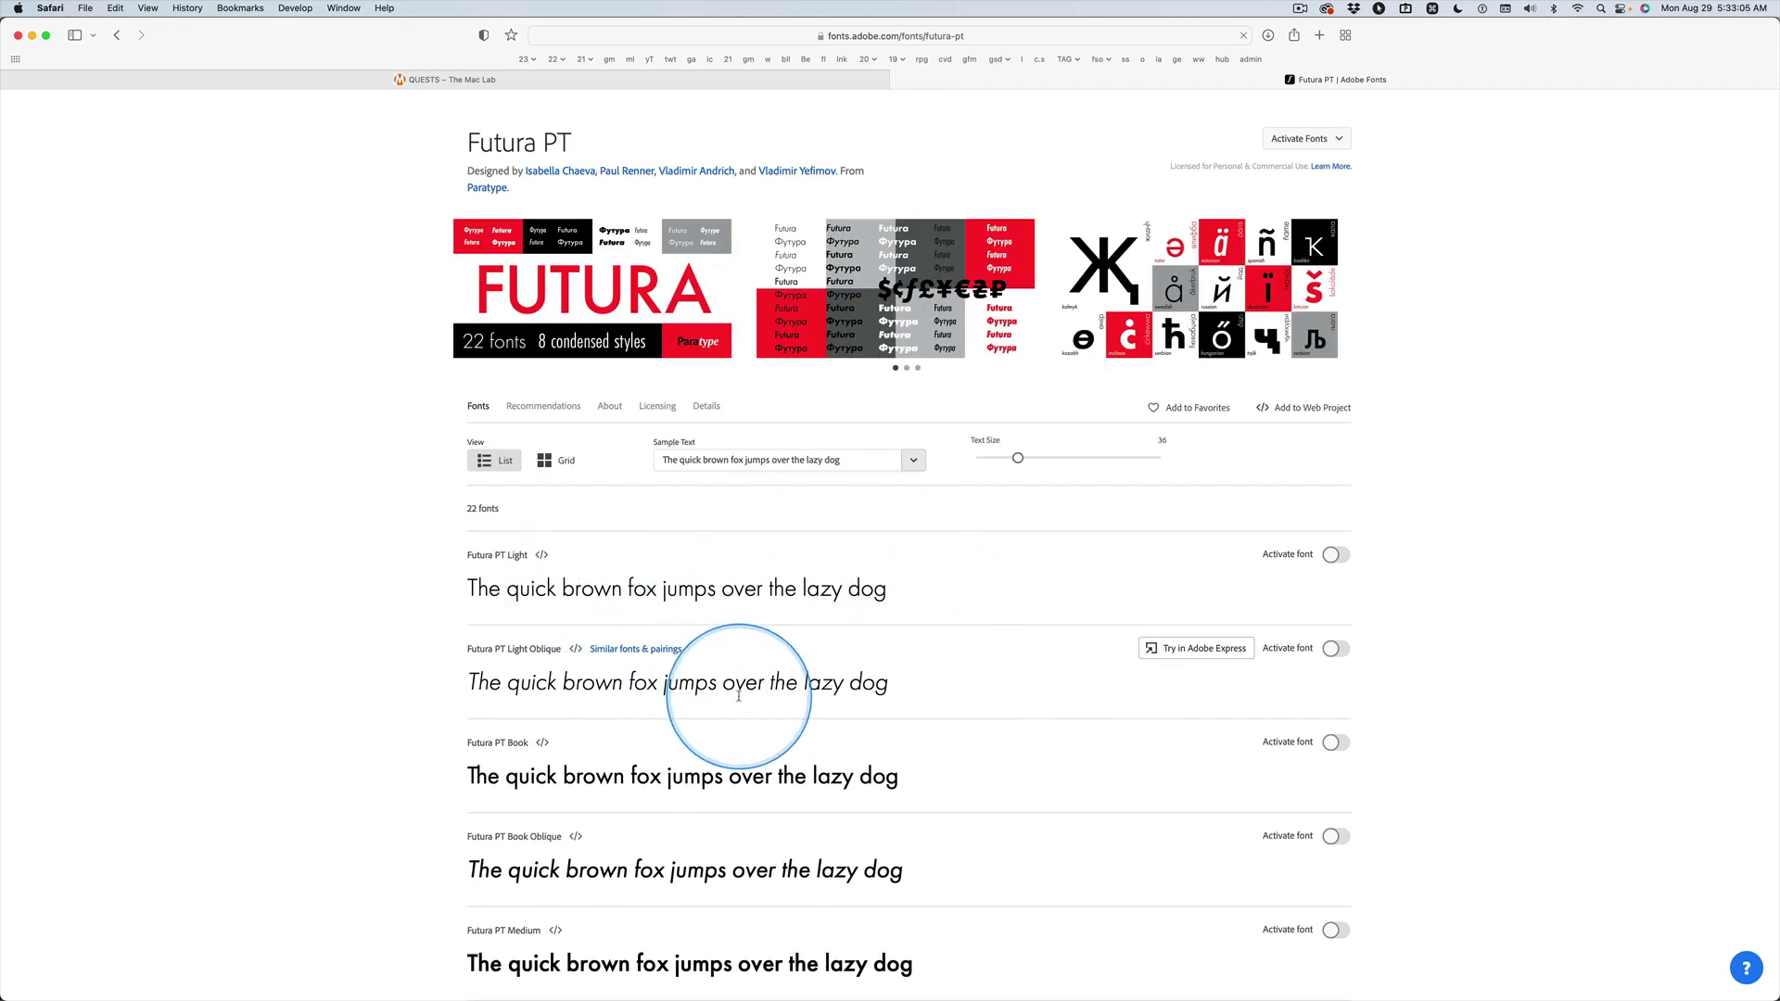
pyautogui.scroll(-1, 1020, 668)
pyautogui.scroll(3, 1061, 575)
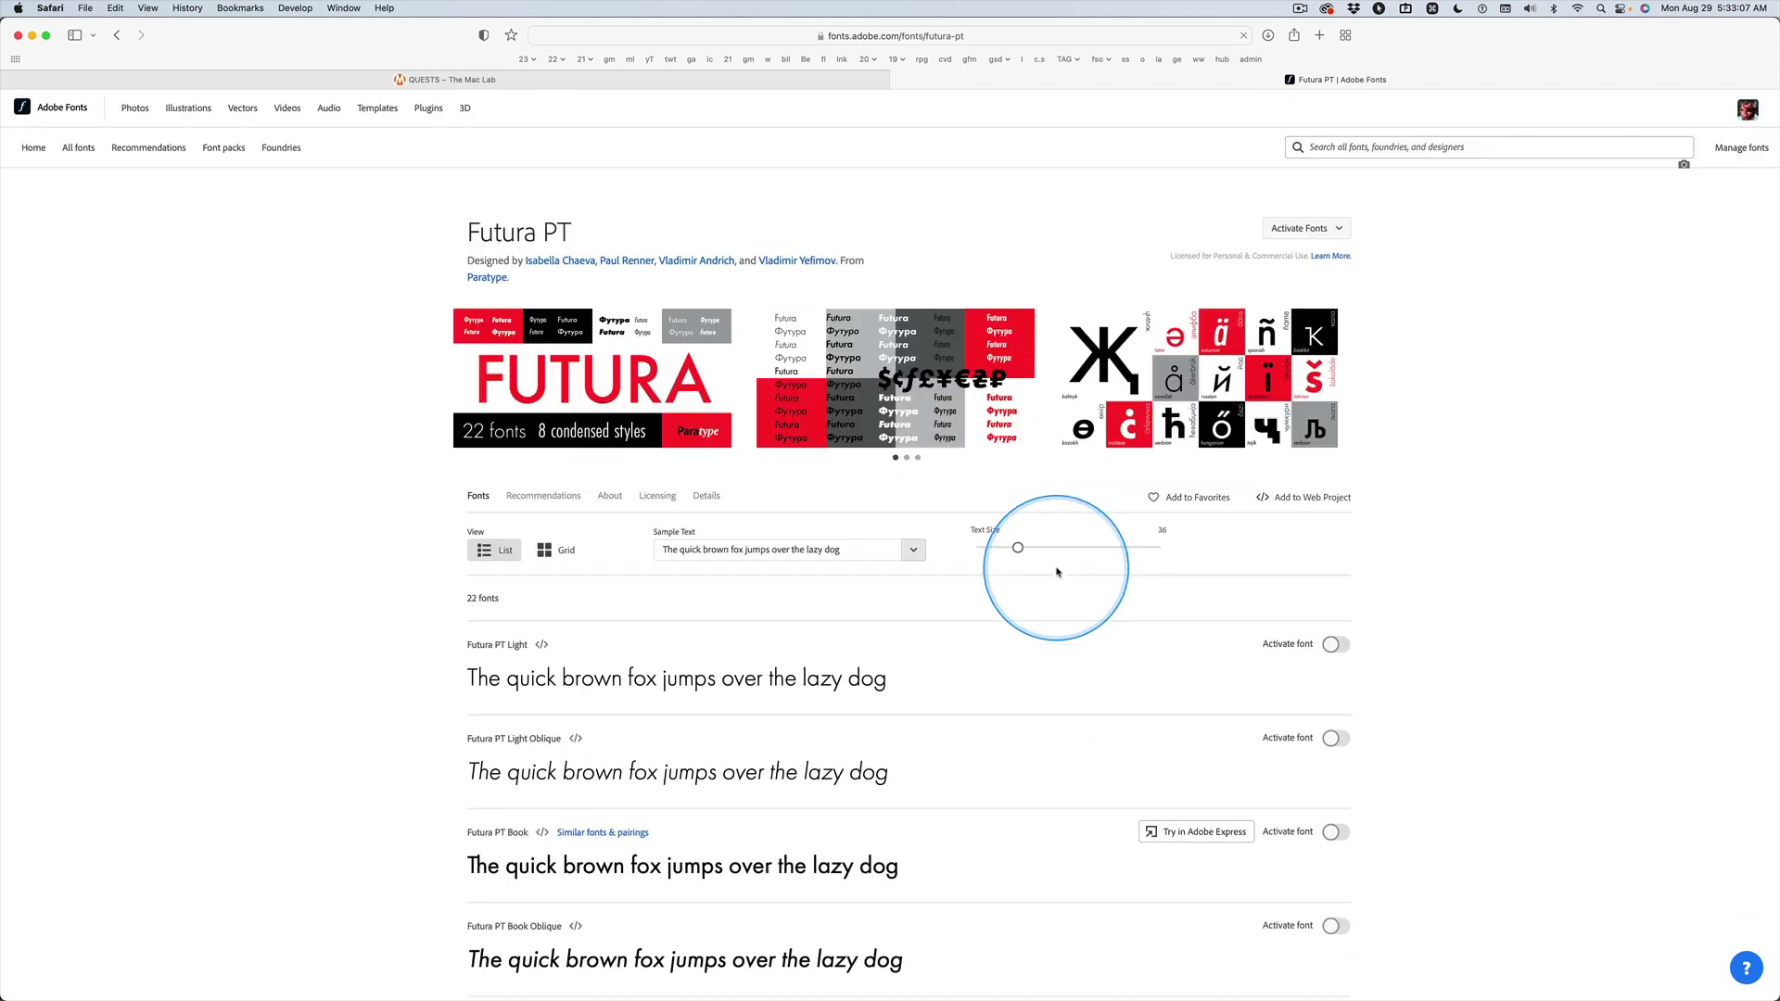
pyautogui.click(1322, 229)
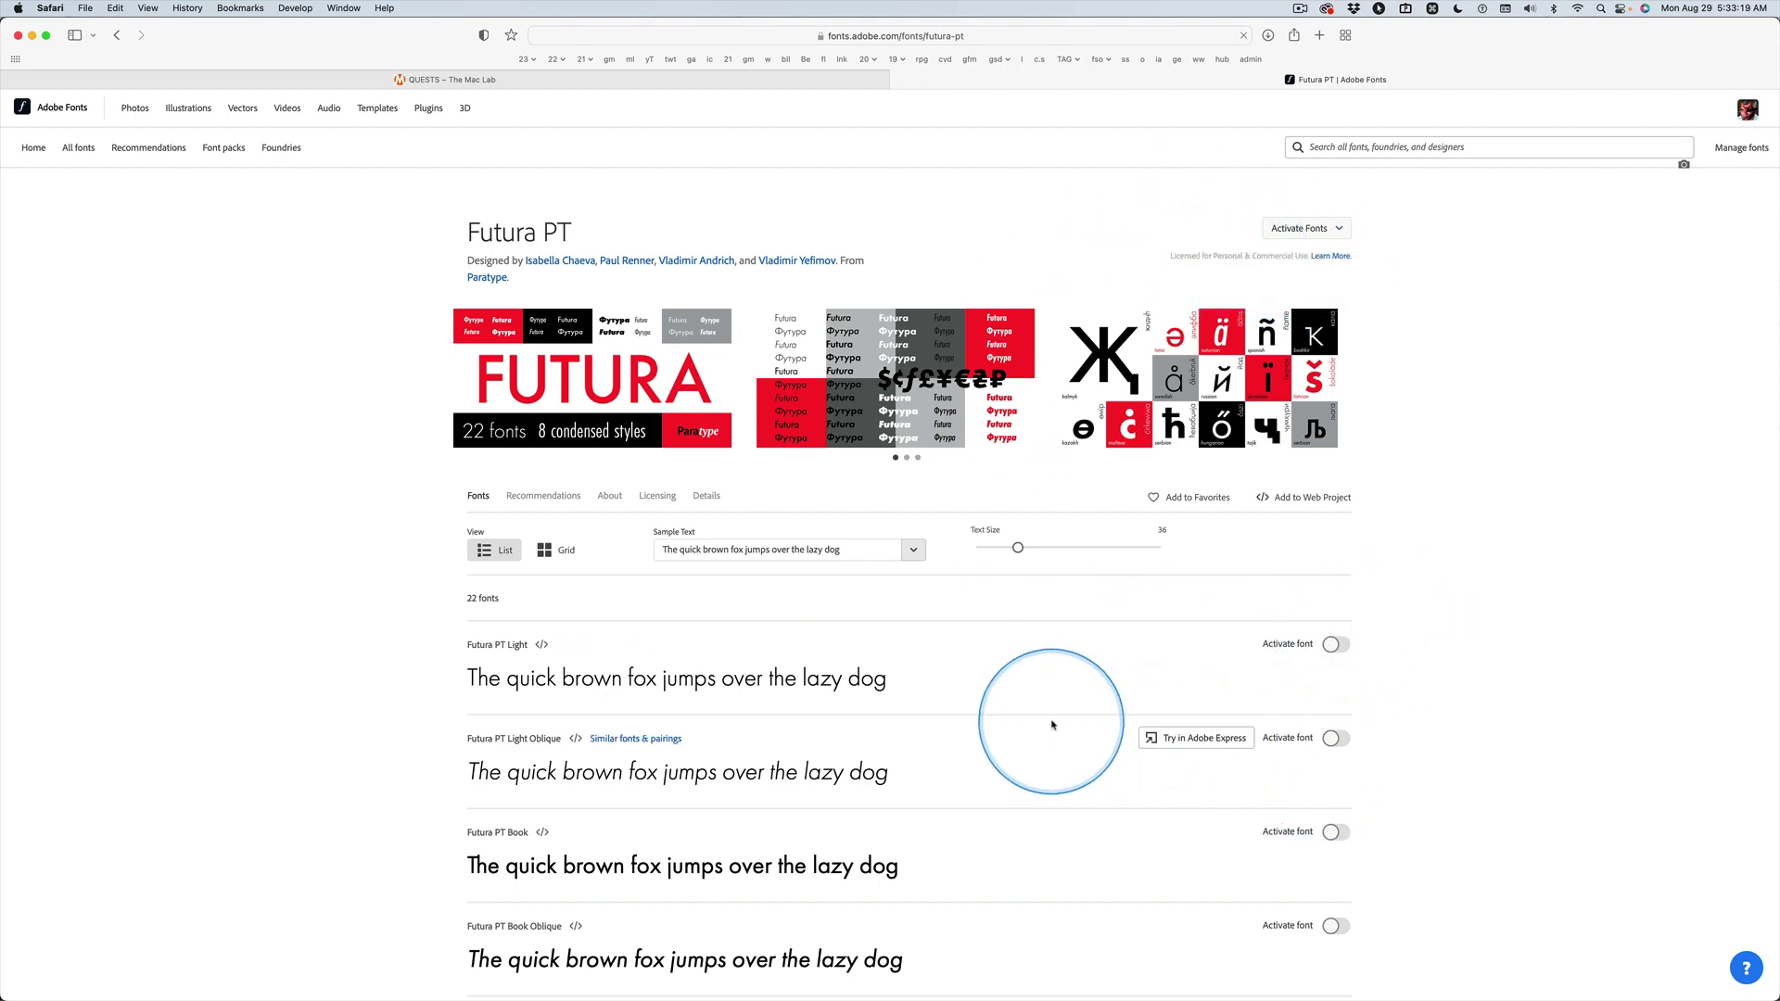
pyautogui.scroll(-1, 1055, 721)
pyautogui.scroll(-10, 1121, 813)
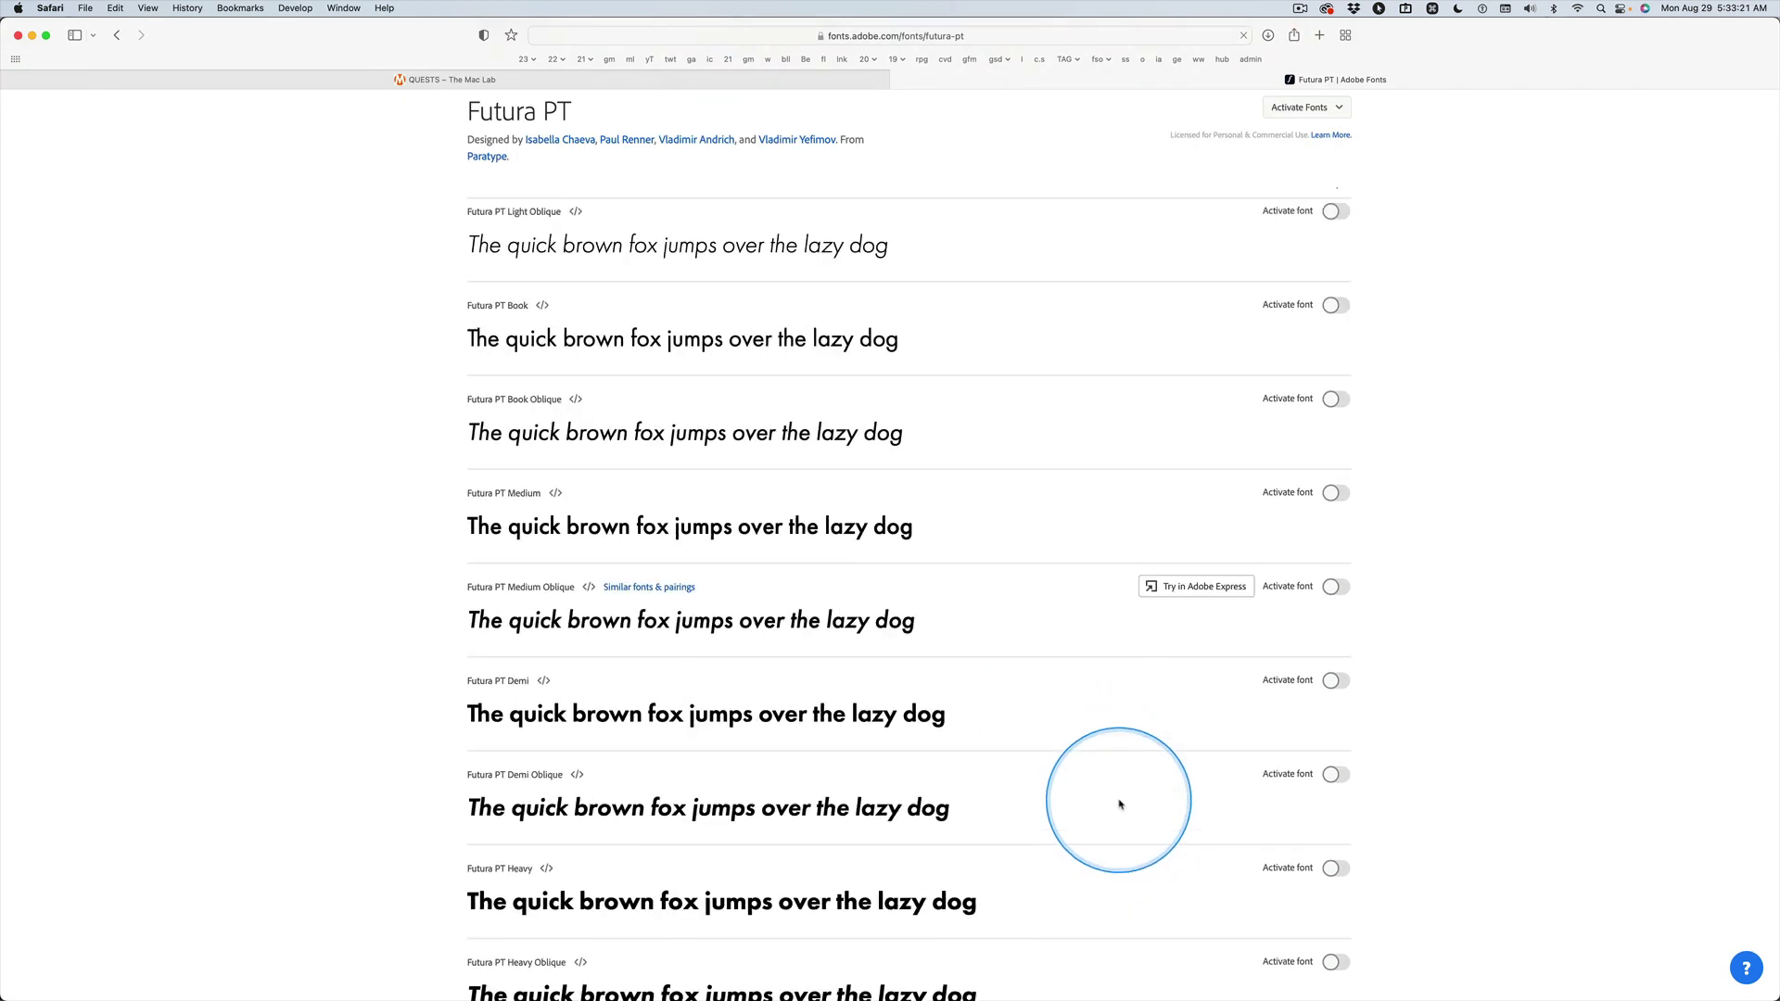
pyautogui.scroll(-3, 1119, 805)
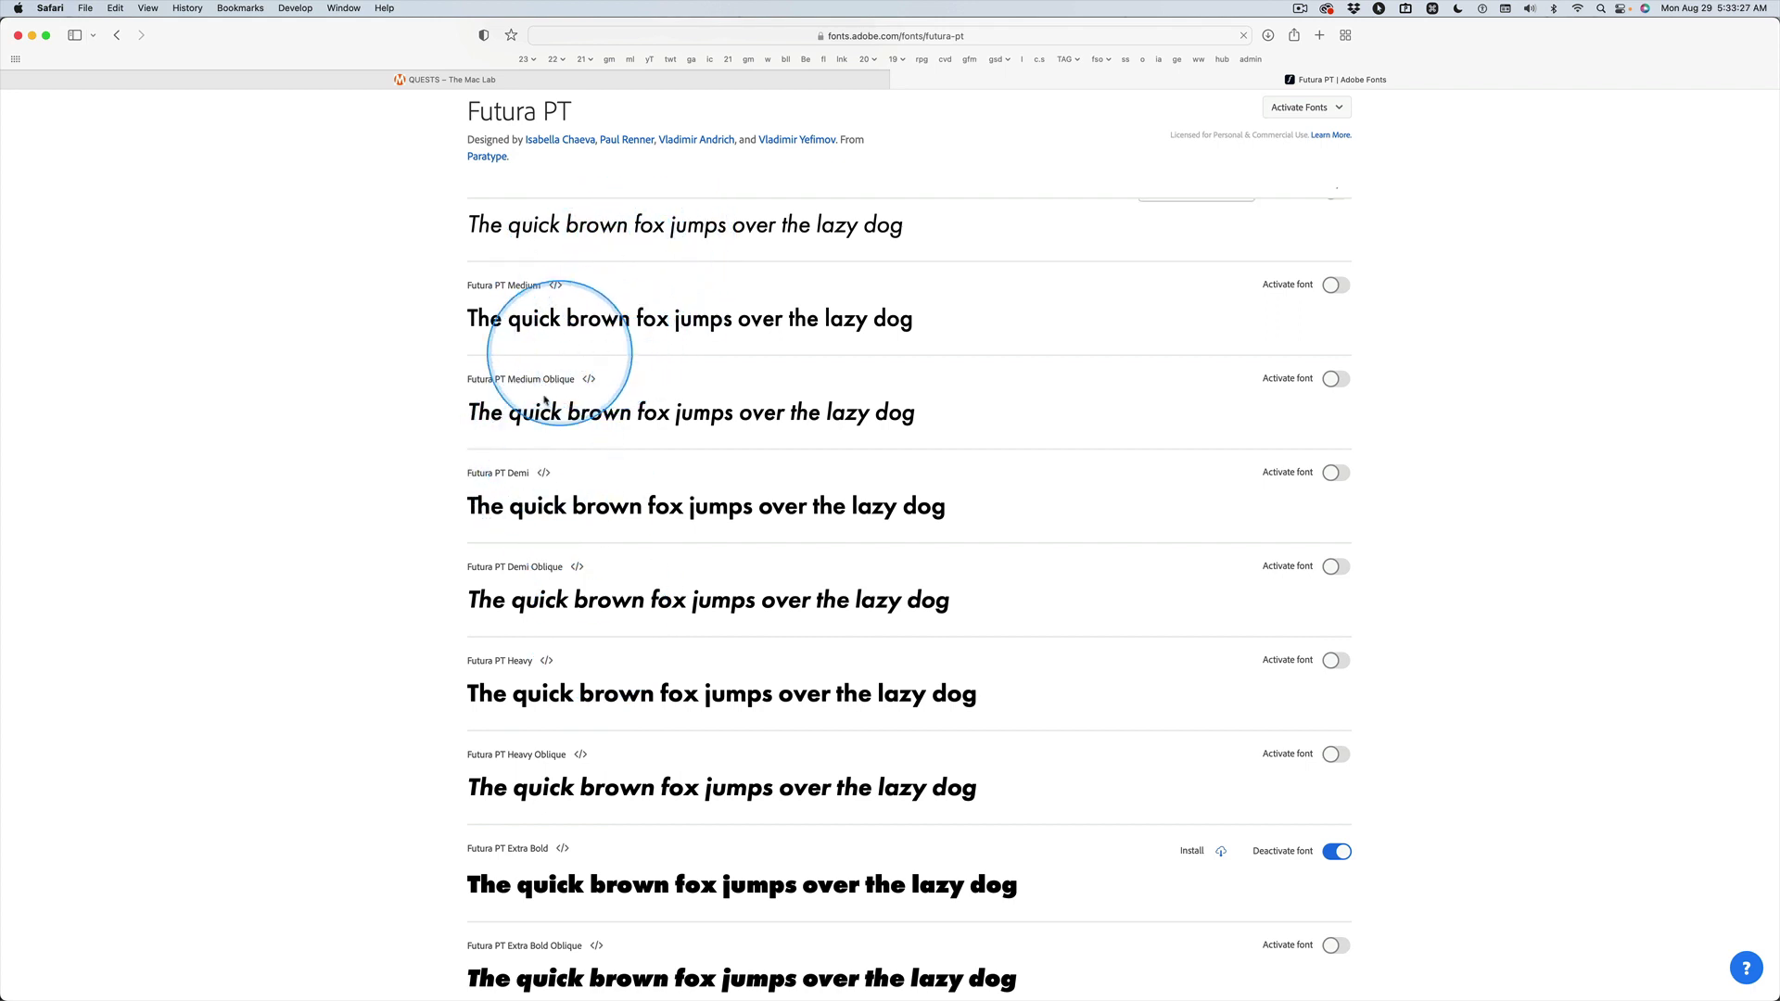
pyautogui.scroll(-3, 686, 712)
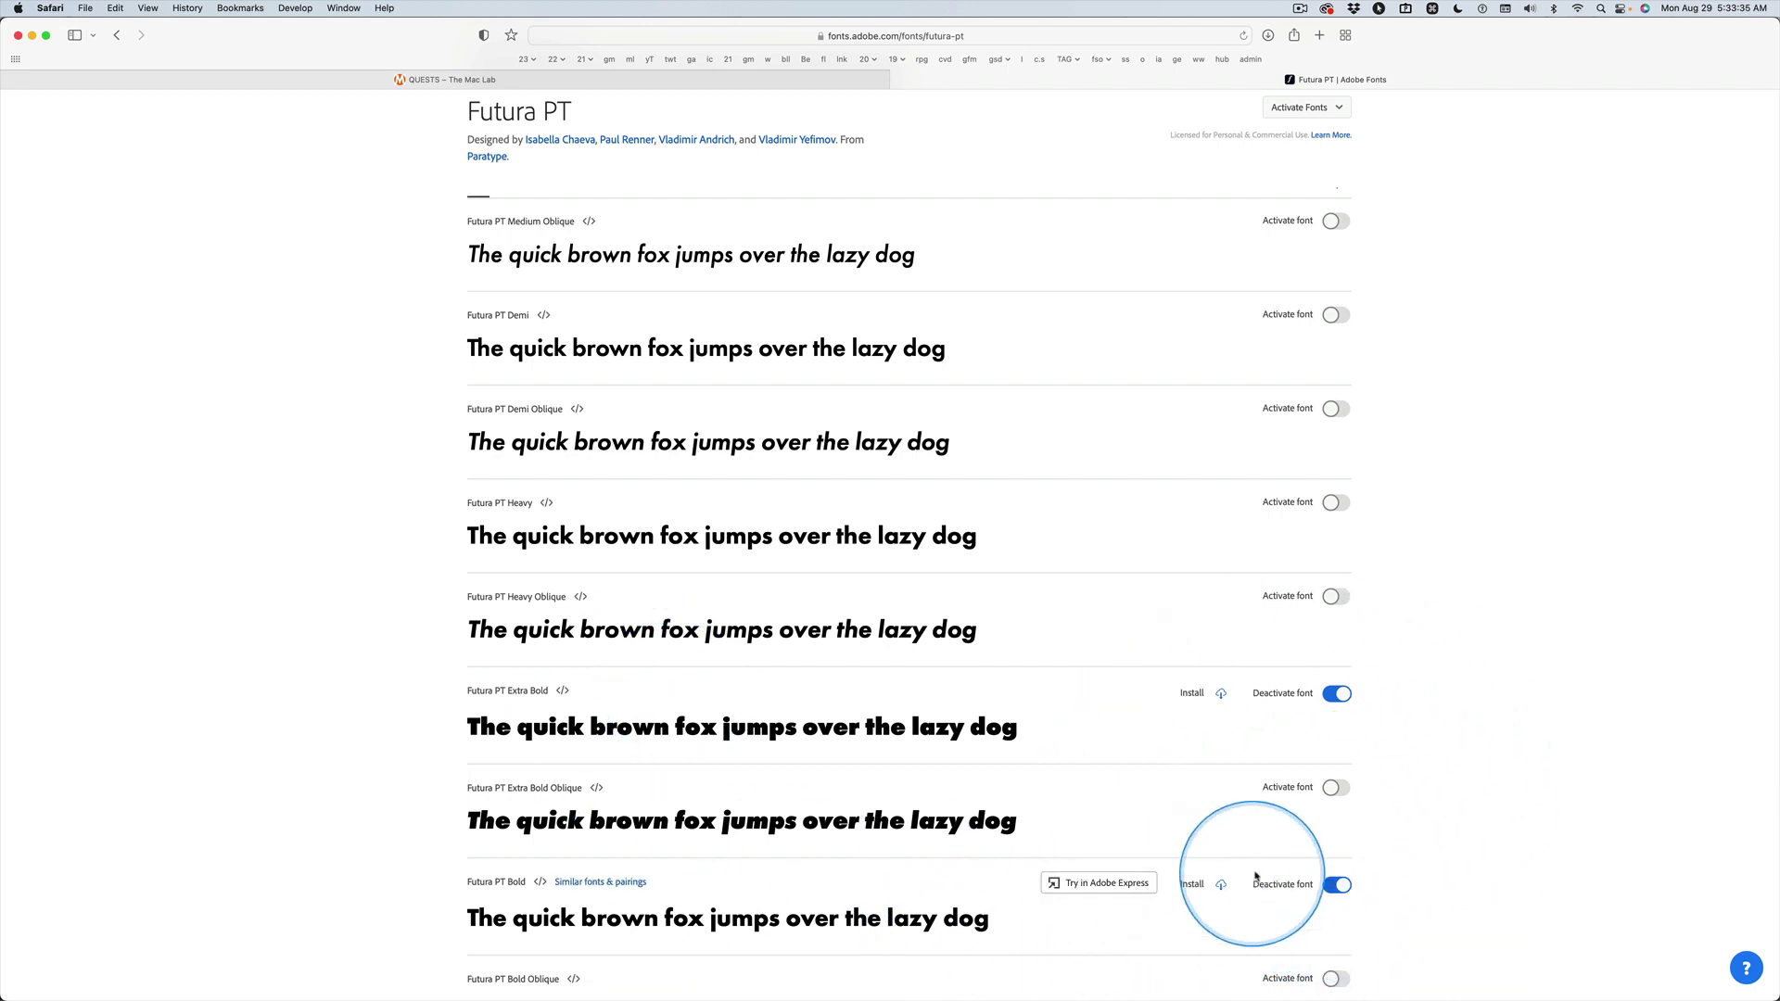
pyautogui.scroll(10, 1577, 567)
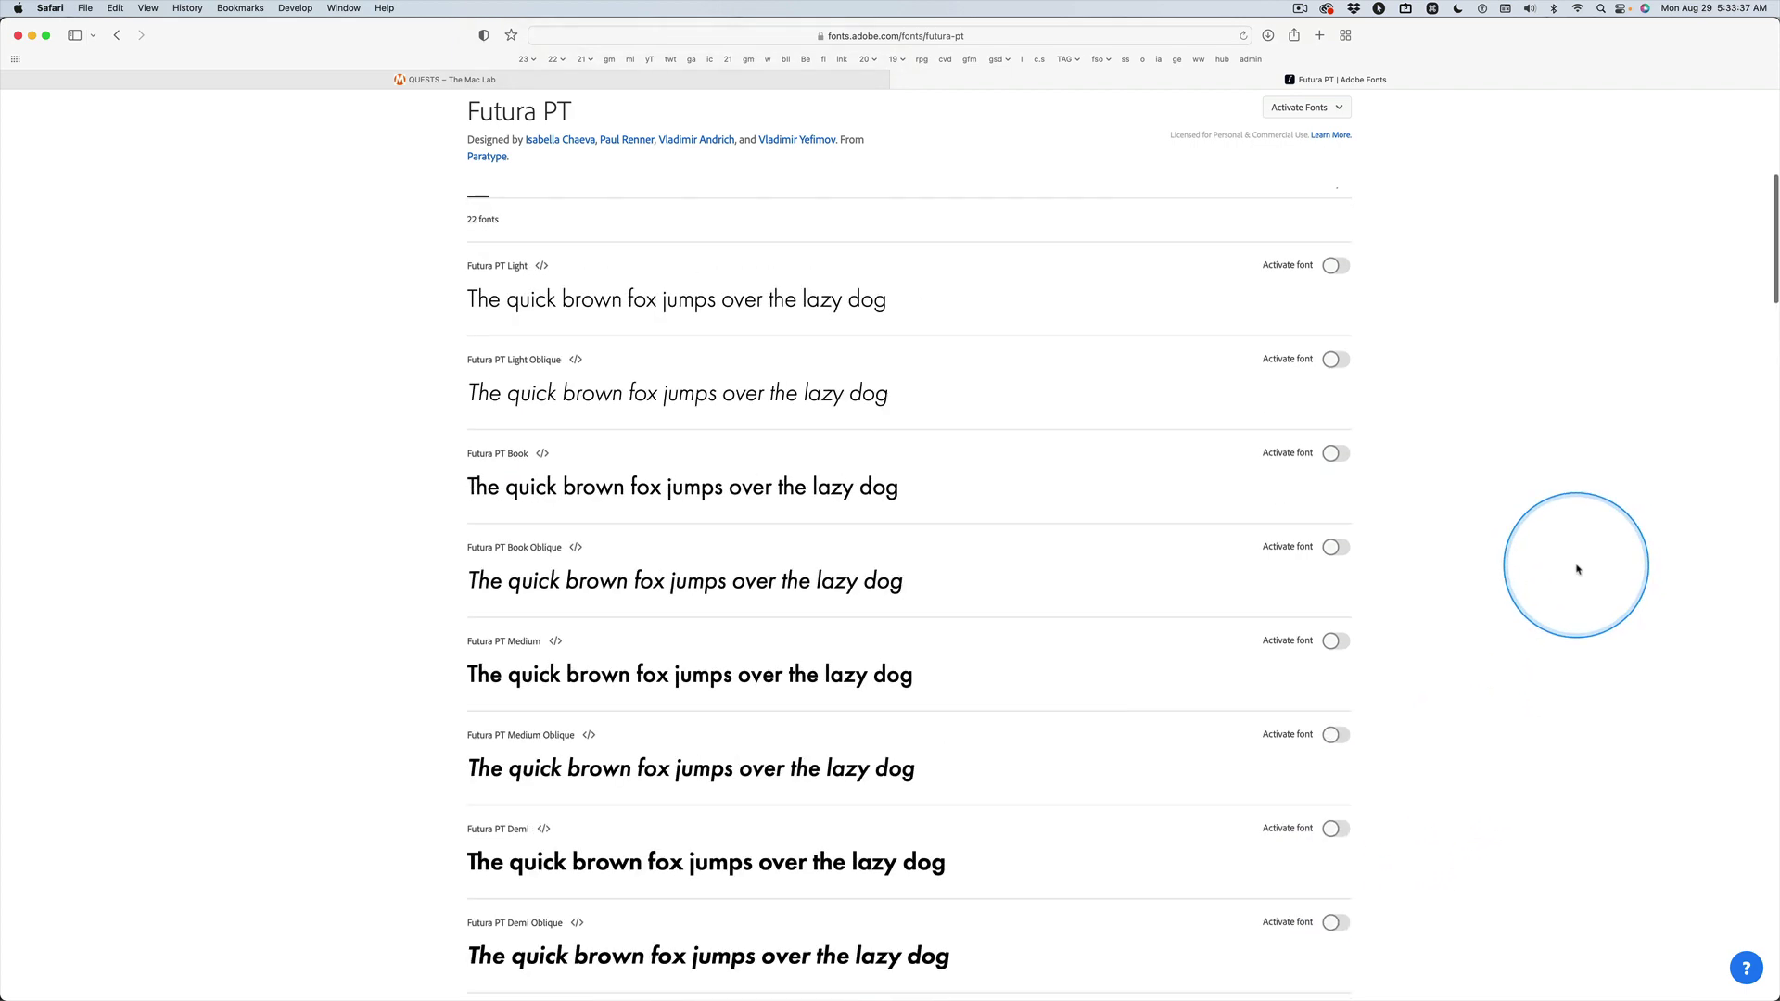
pyautogui.scroll(1, 1574, 569)
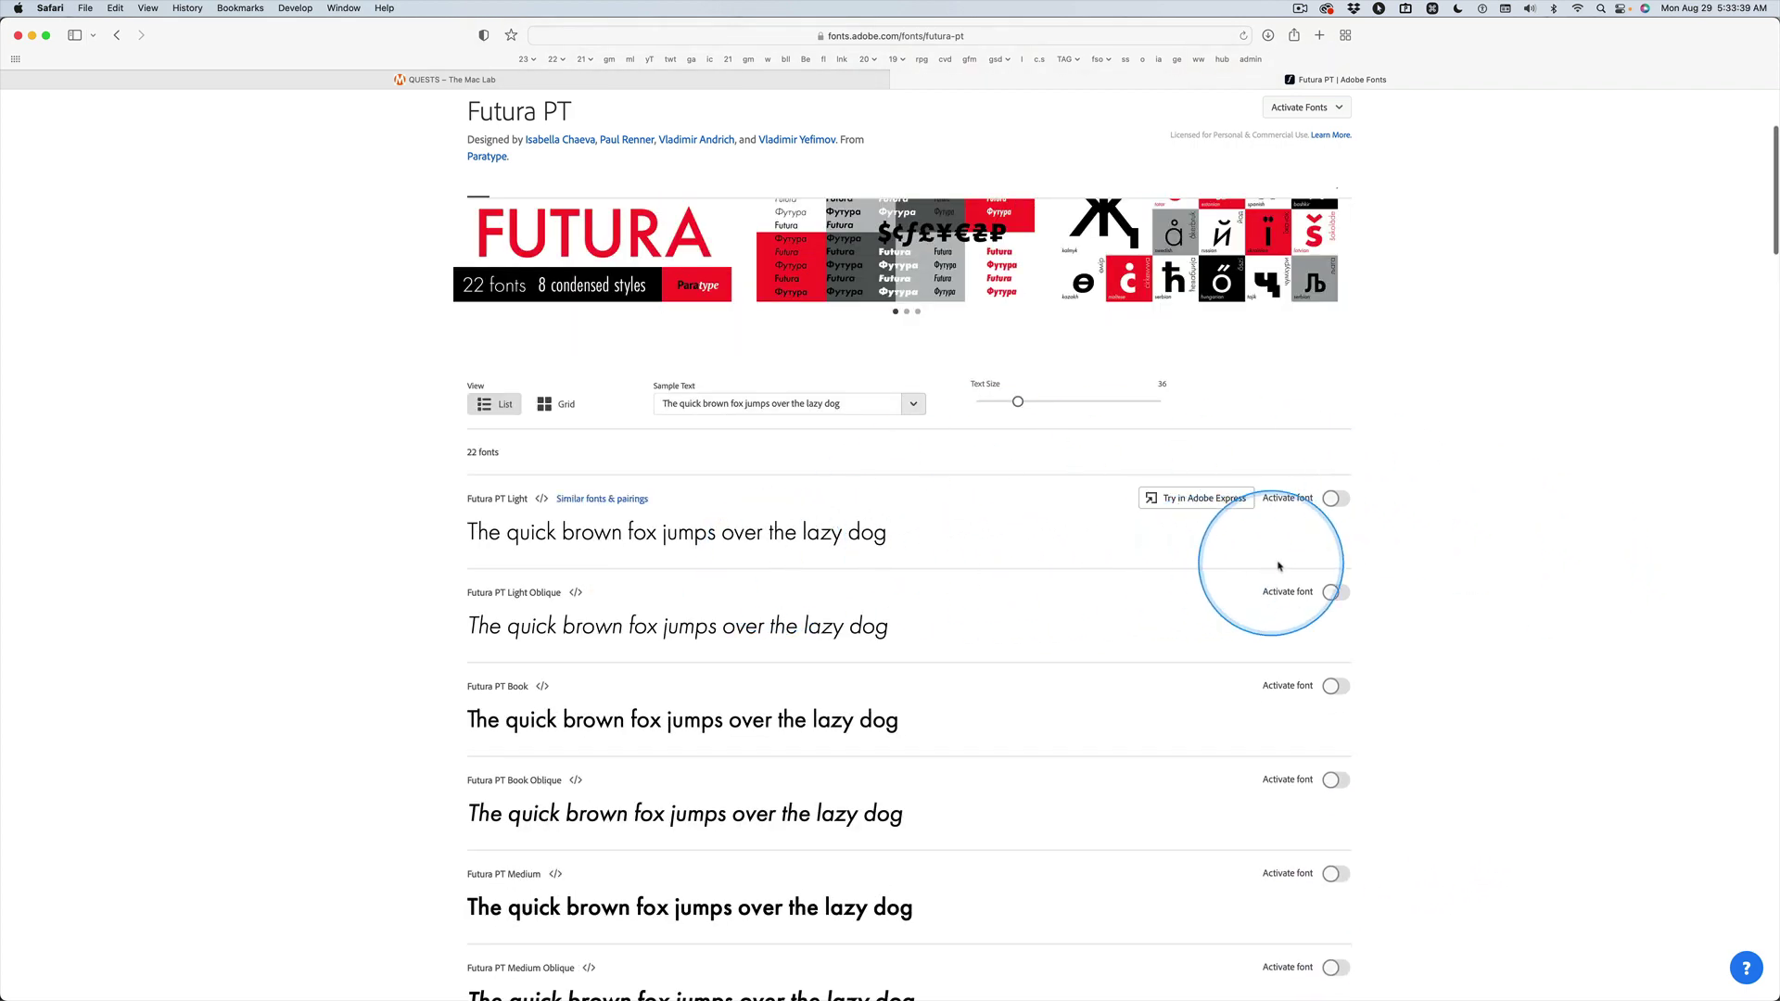
# Activate the Futura PT Light and Futura PT Book fonts.
pyautogui.click(1344, 502)
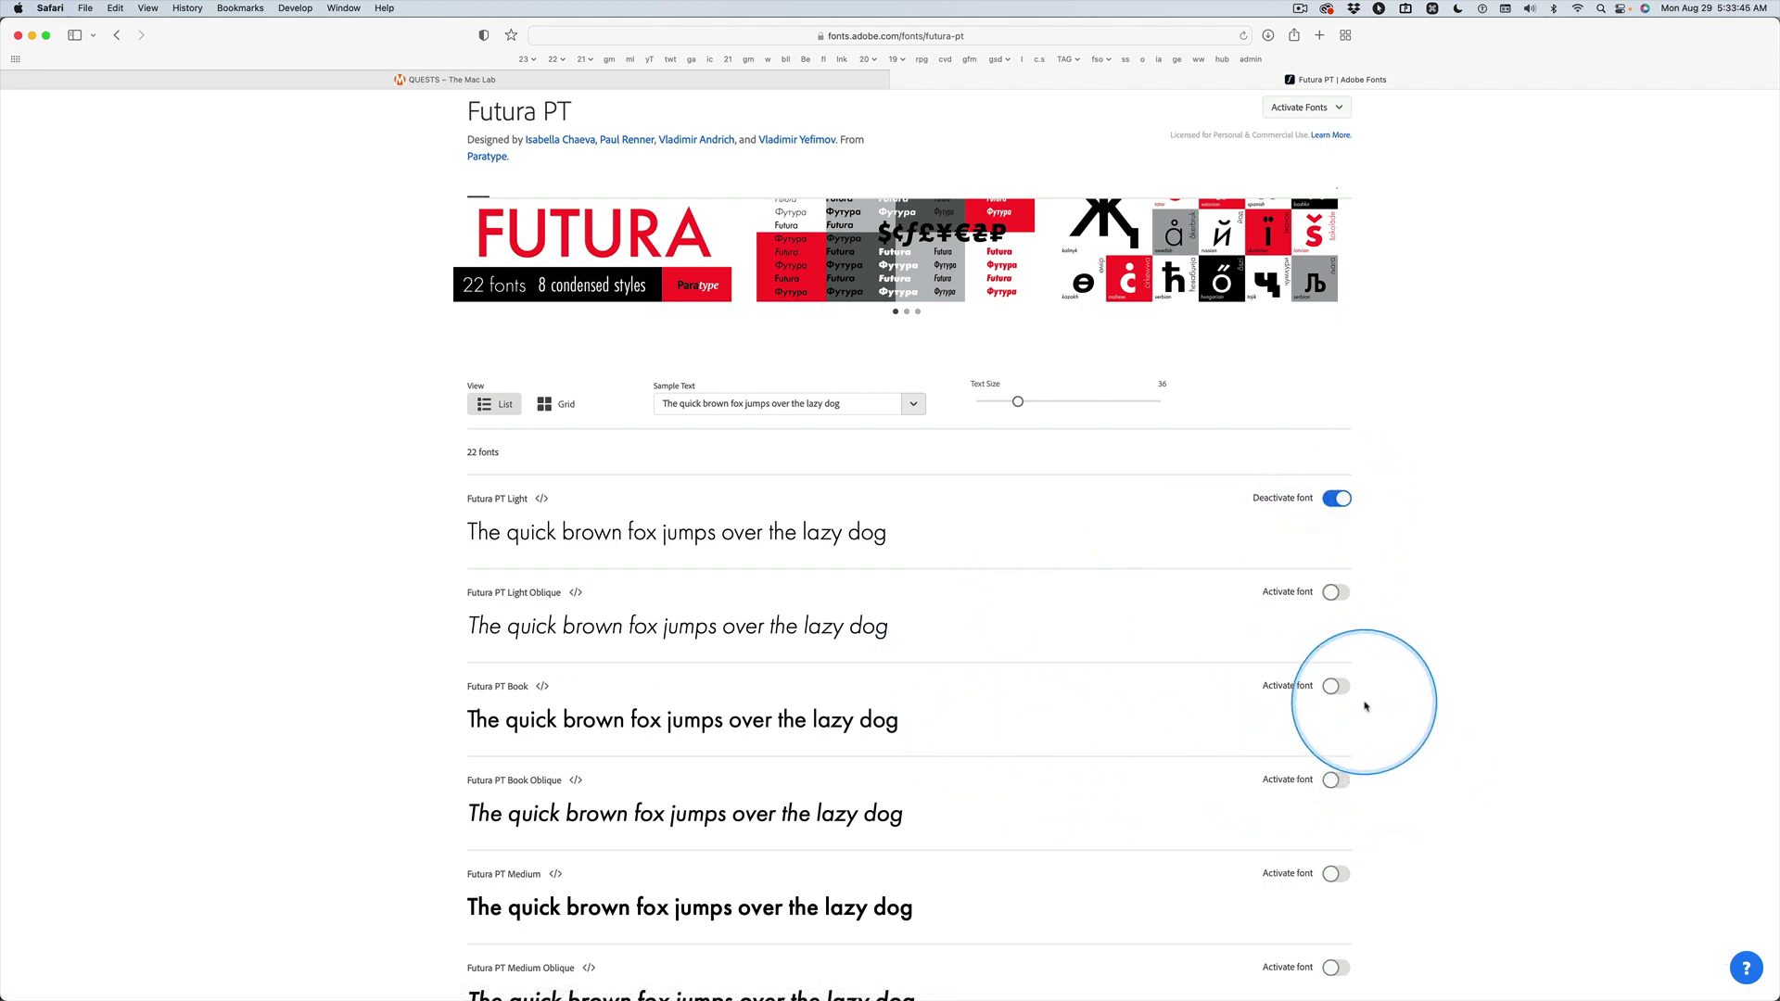
pyautogui.click(1342, 686)
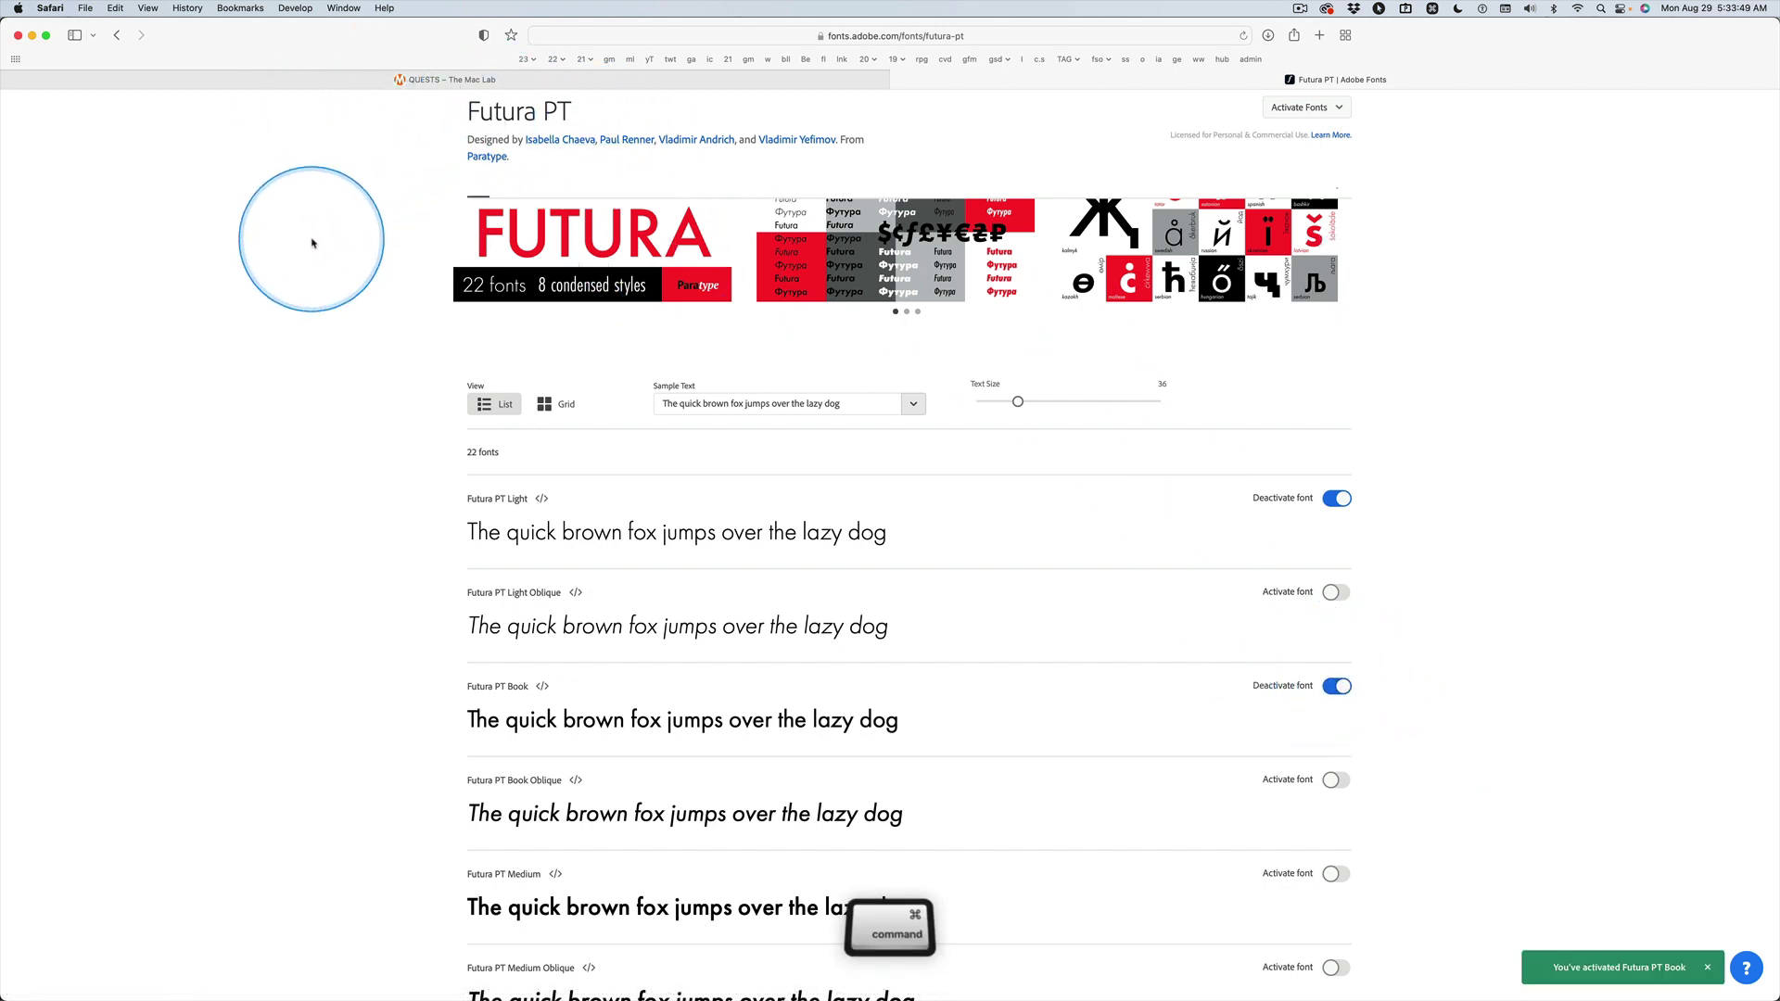
# Switch to Illustrator and set the Type tool to Futura Condensed ExtraBold at 120 px.
pyautogui.press('super+Tab')
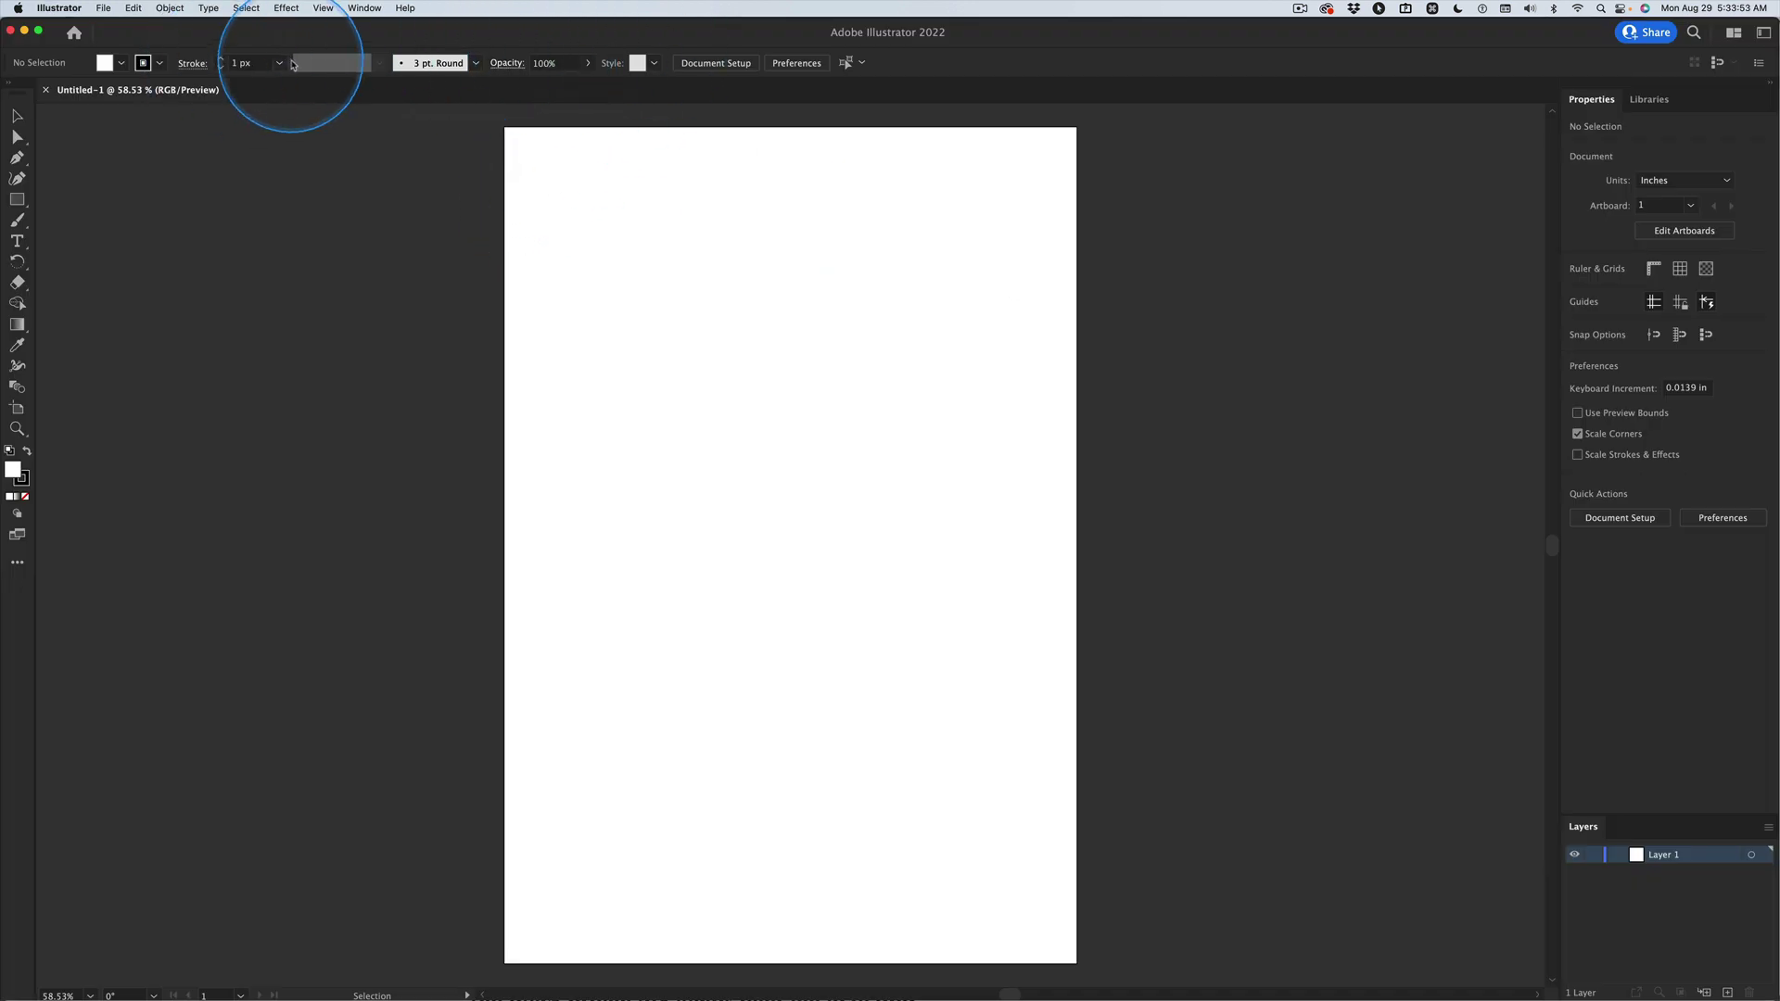
pyautogui.click(17, 242)
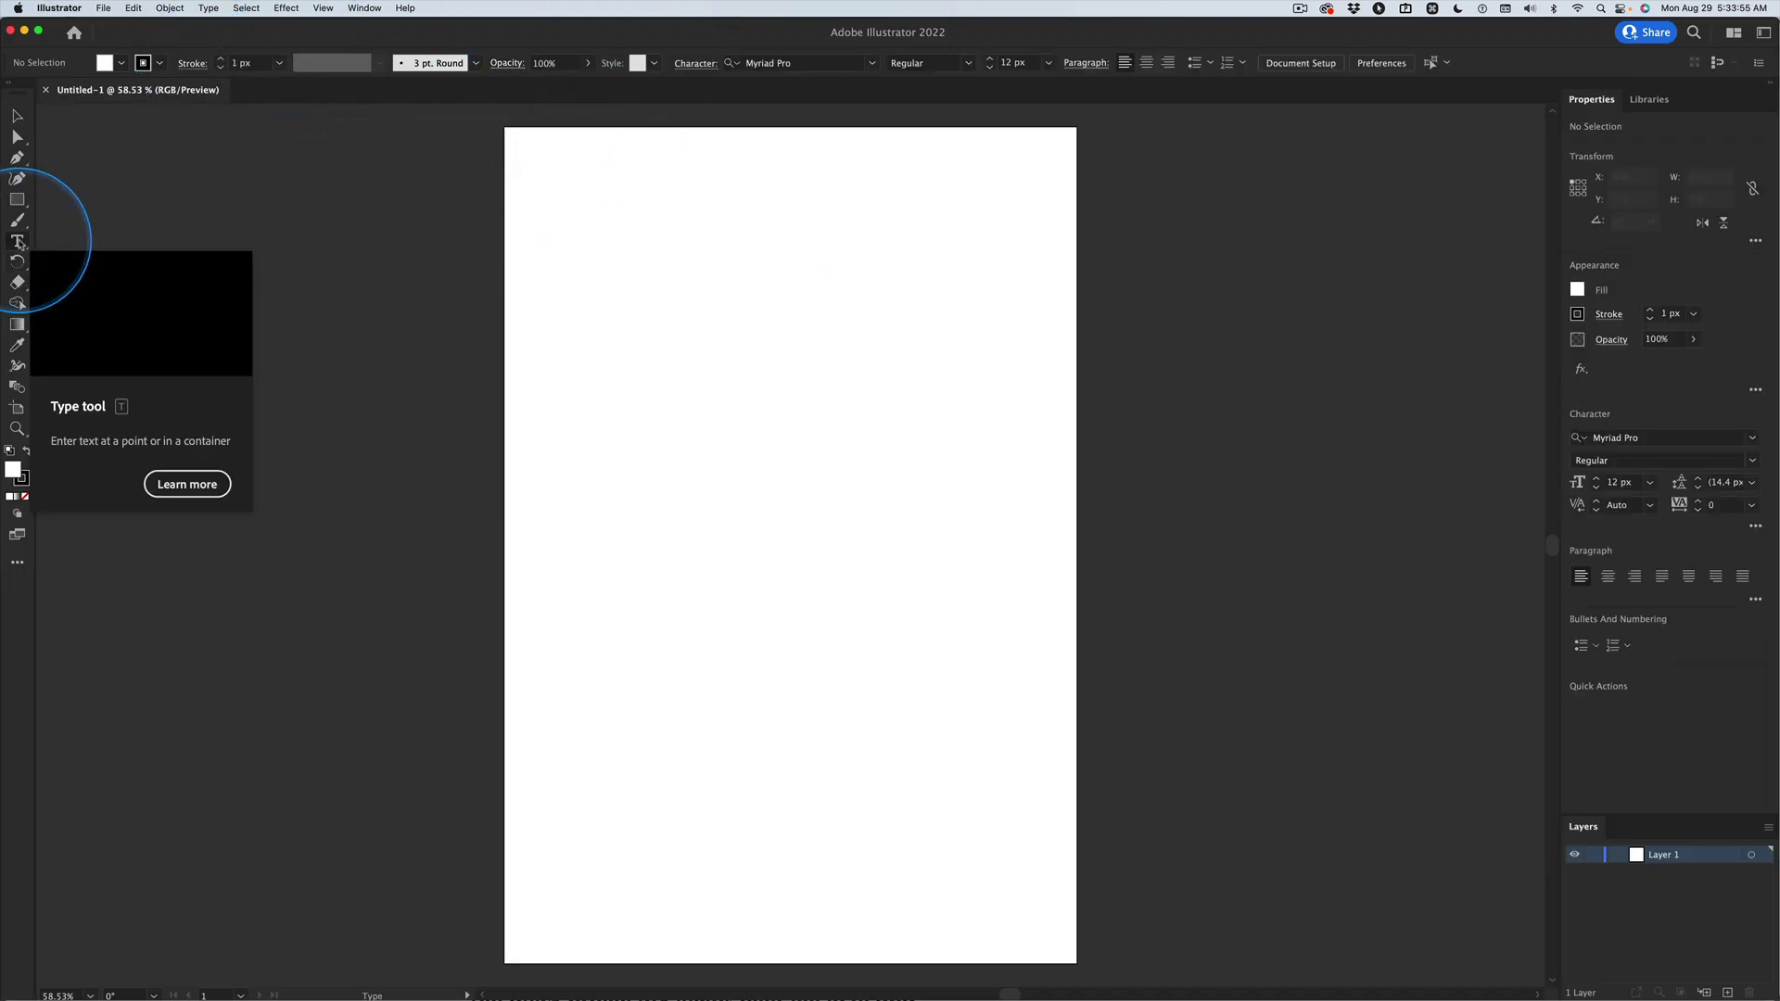
pyautogui.click(1012, 62)
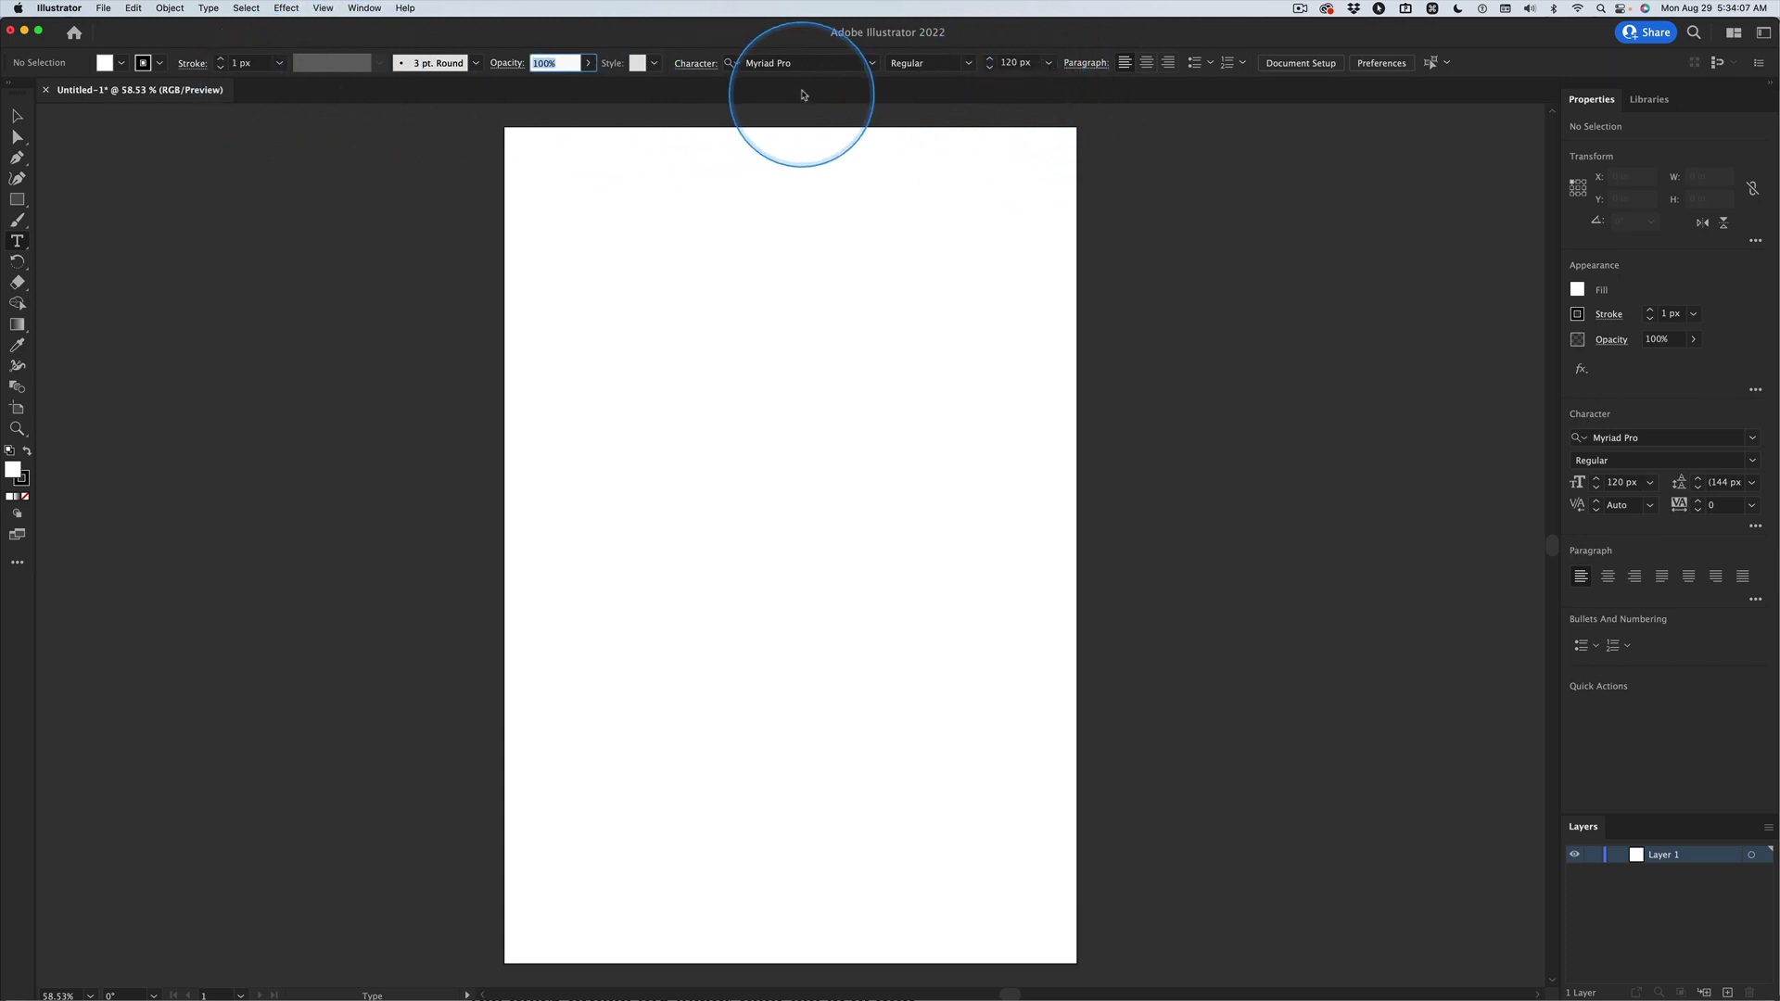
pyautogui.click(789, 63)
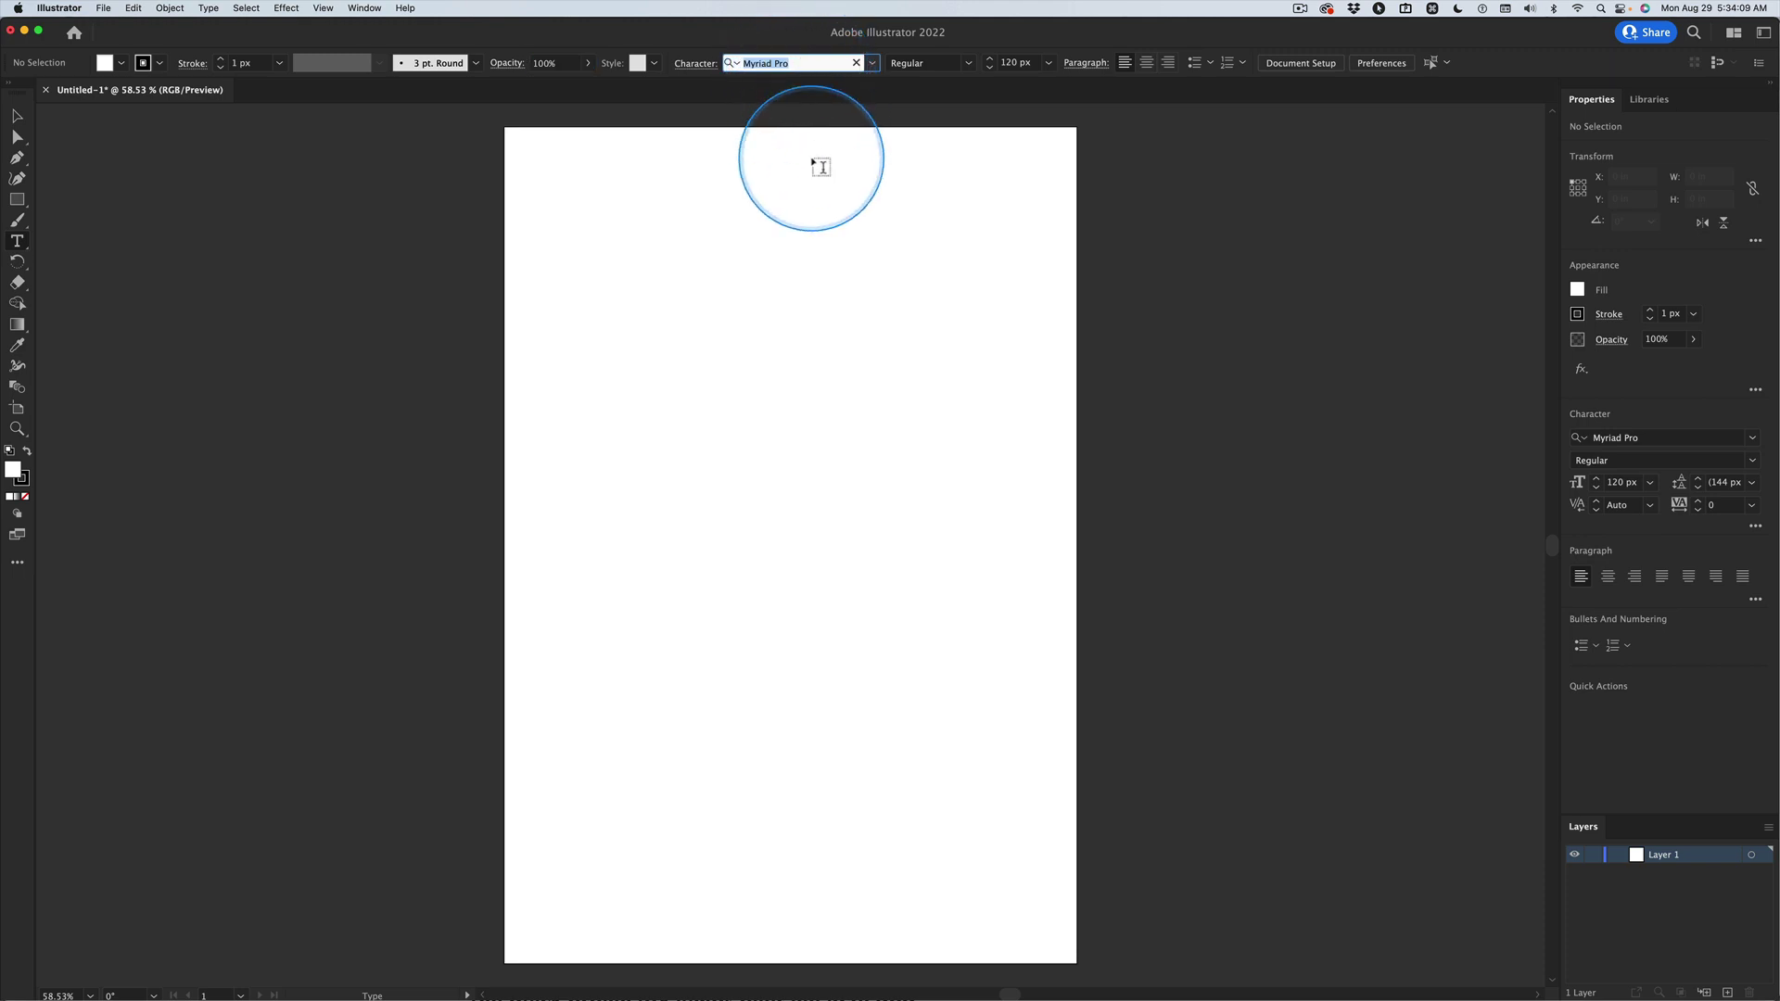
pyautogui.write('futura')
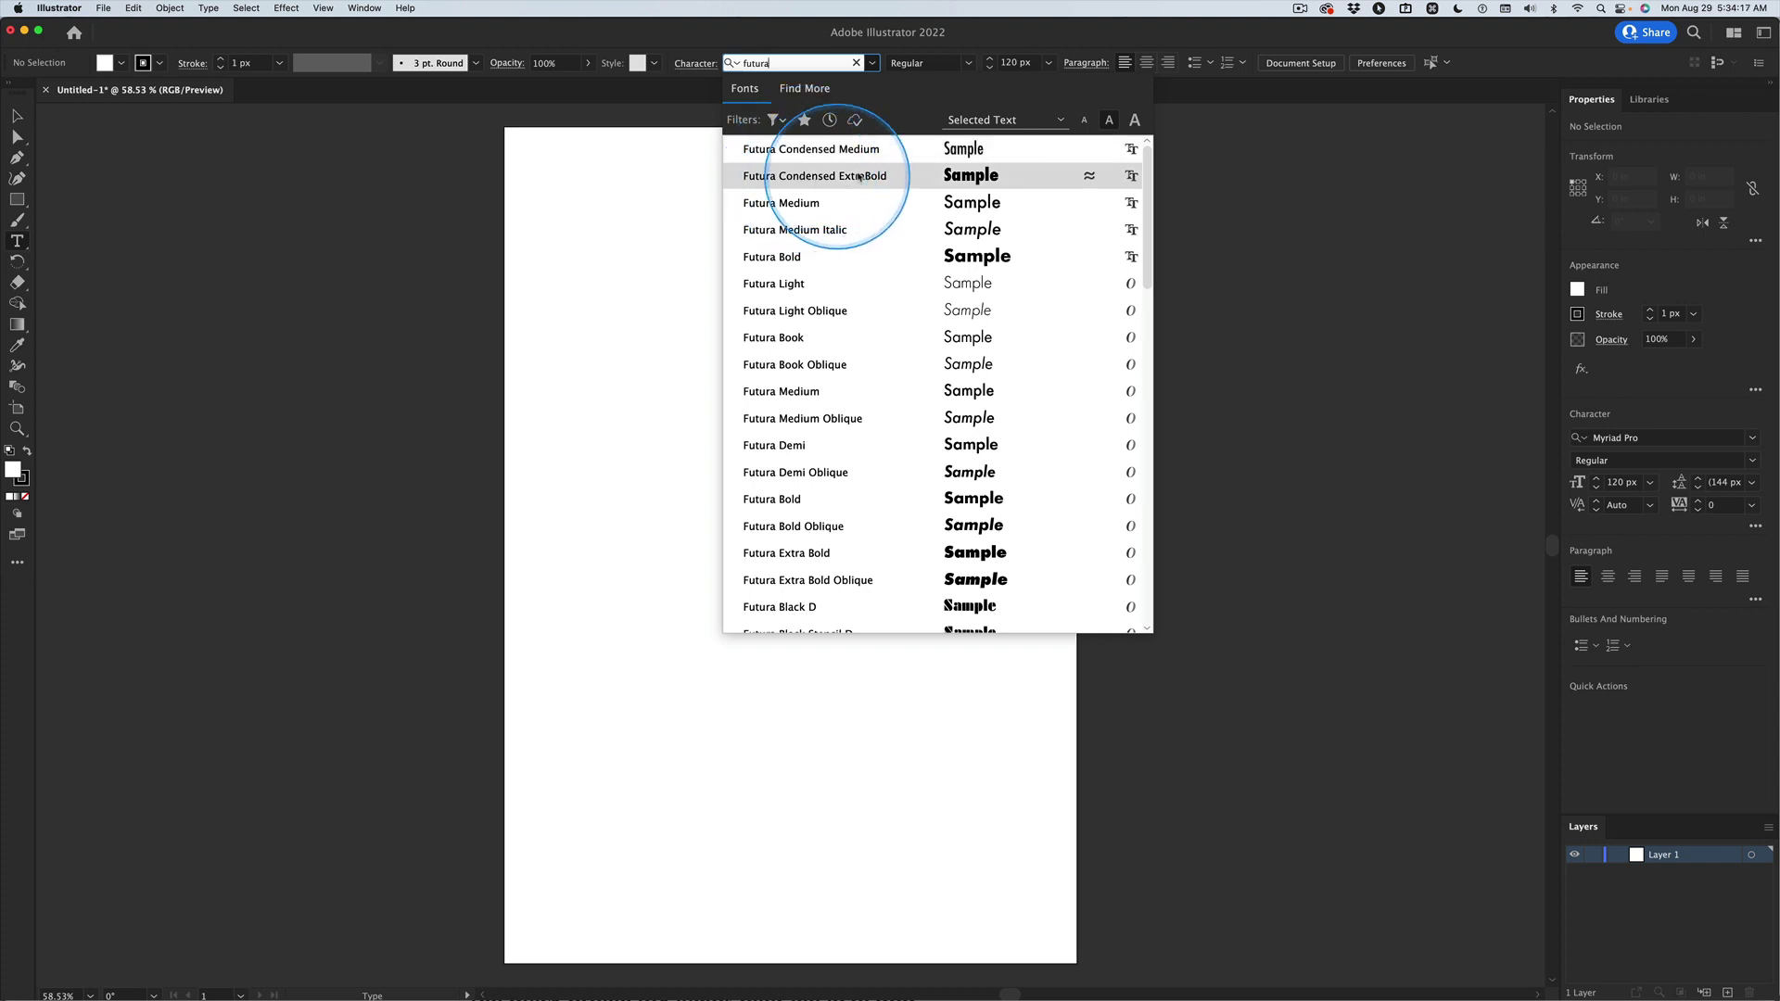
pyautogui.click(963, 175)
# Add the text FALL CONCERT as a heading near the top of the artboard and position it roughly centered.
pyautogui.click(604, 265)
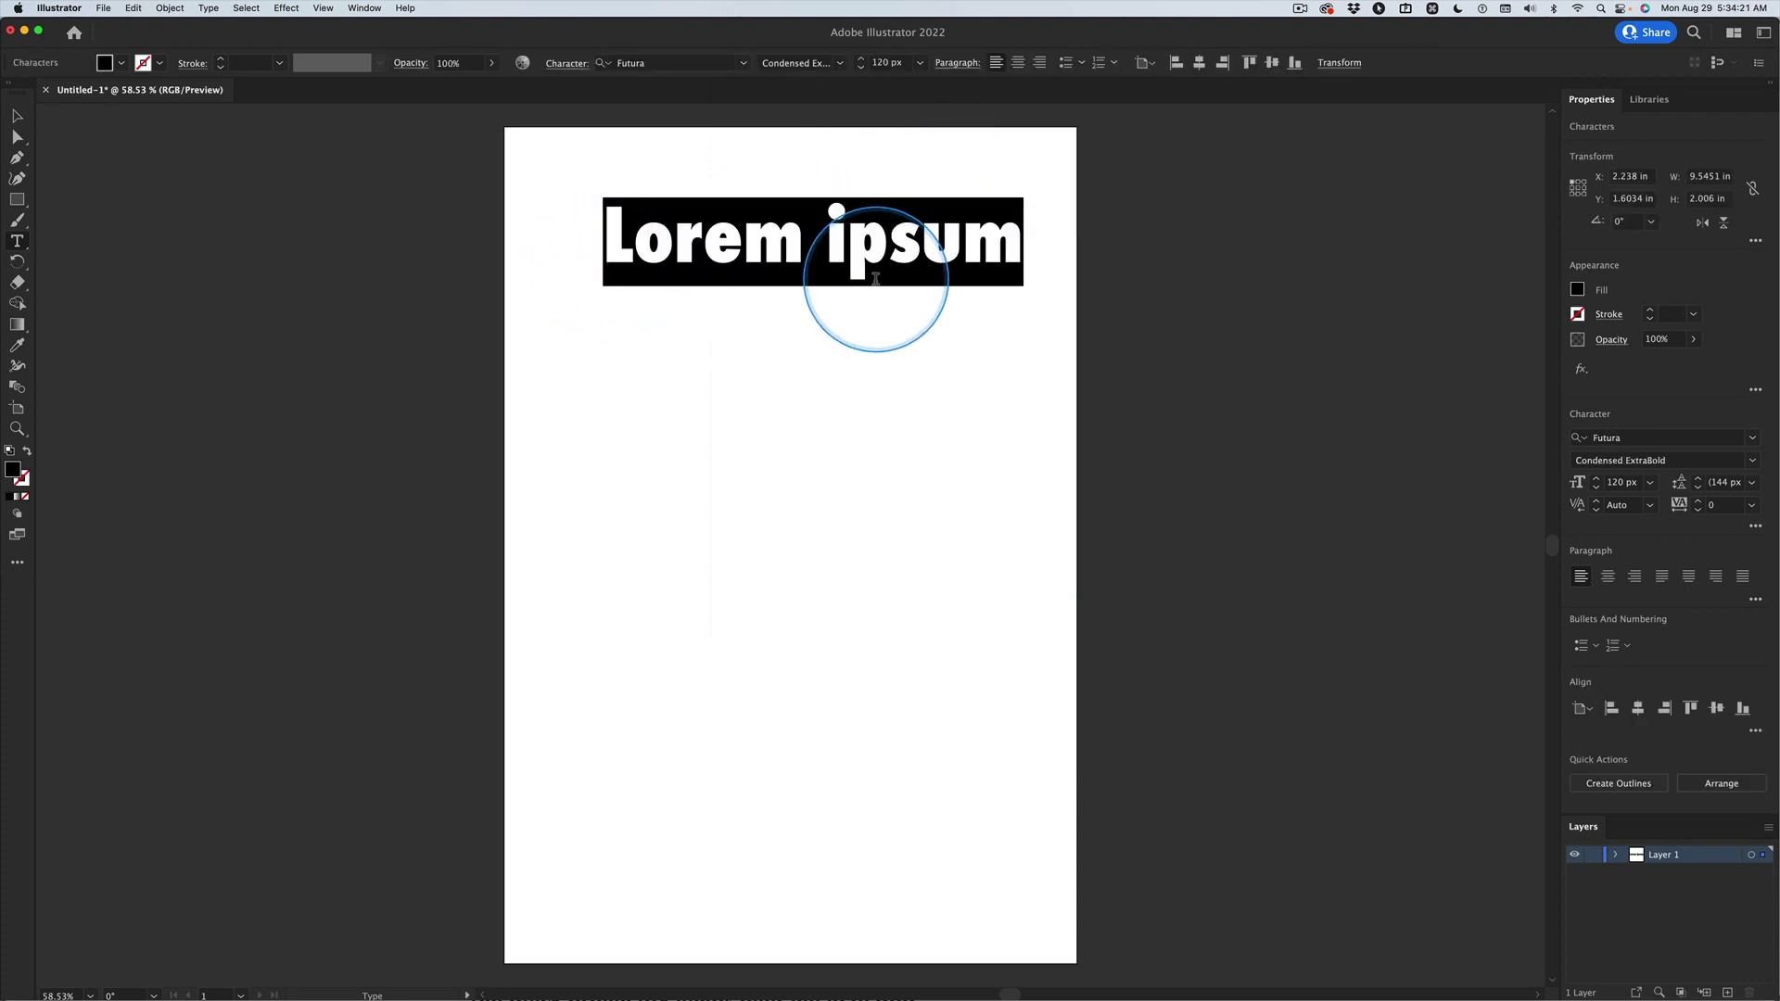
pyautogui.press('capslock')
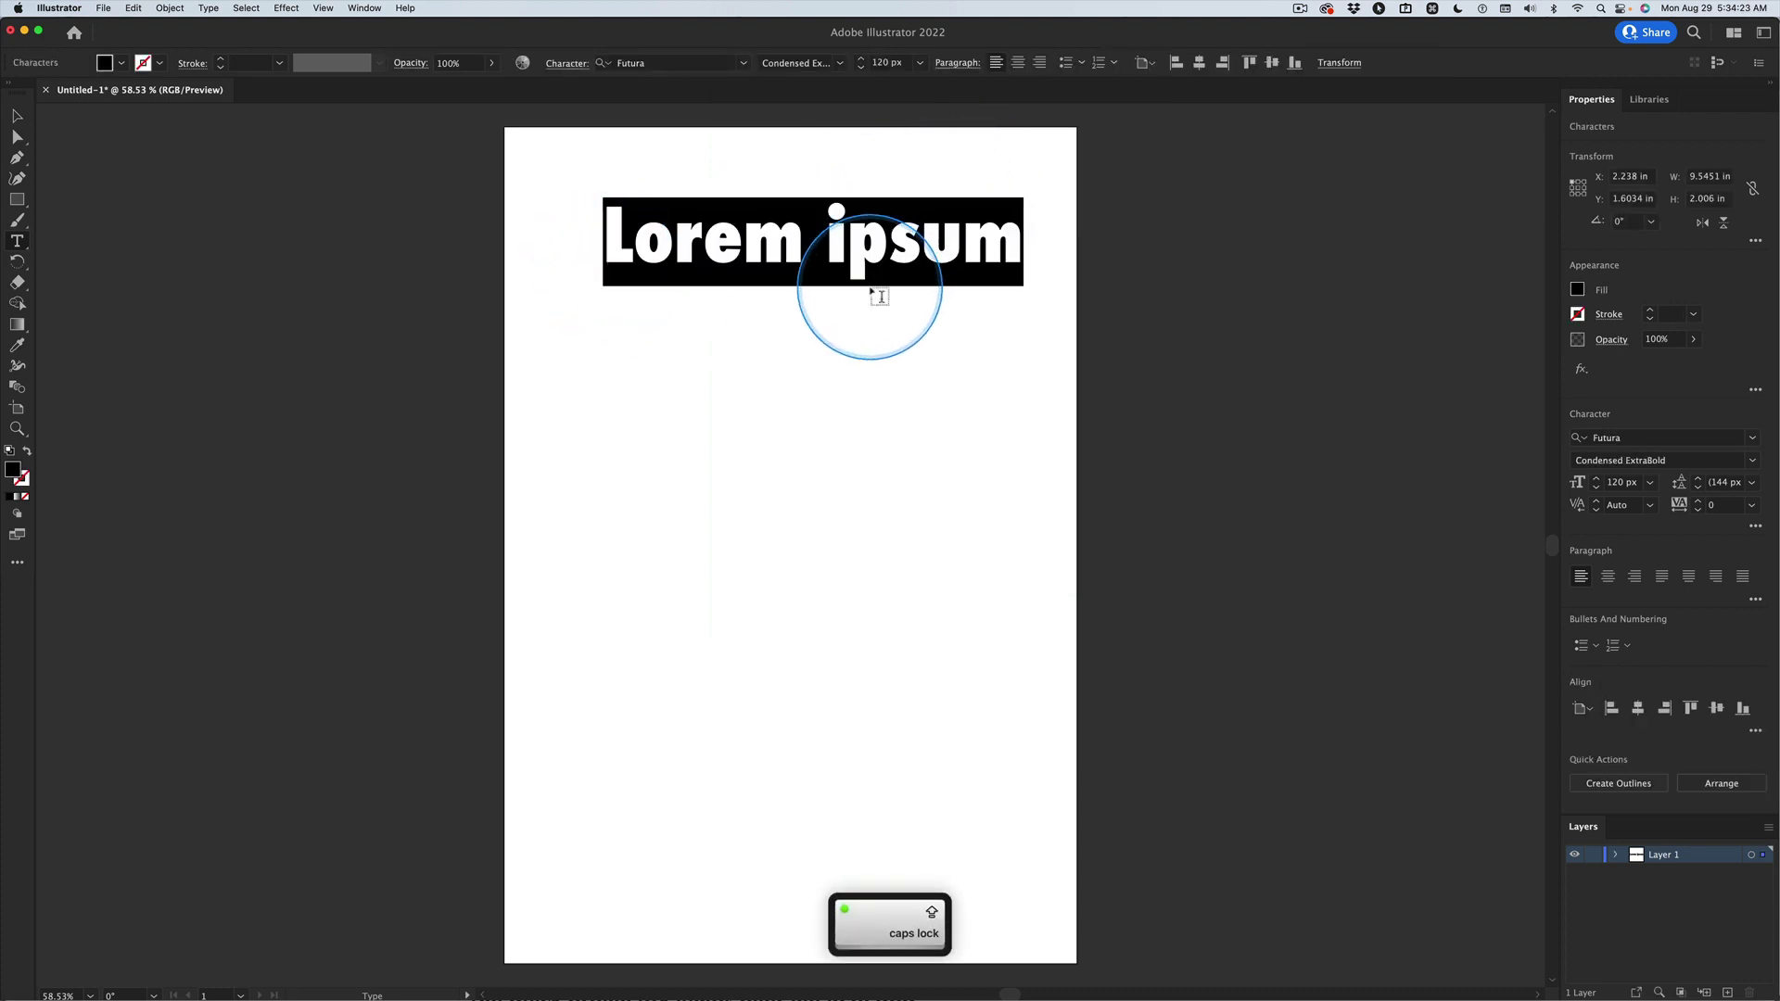
pyautogui.write('FALL C')
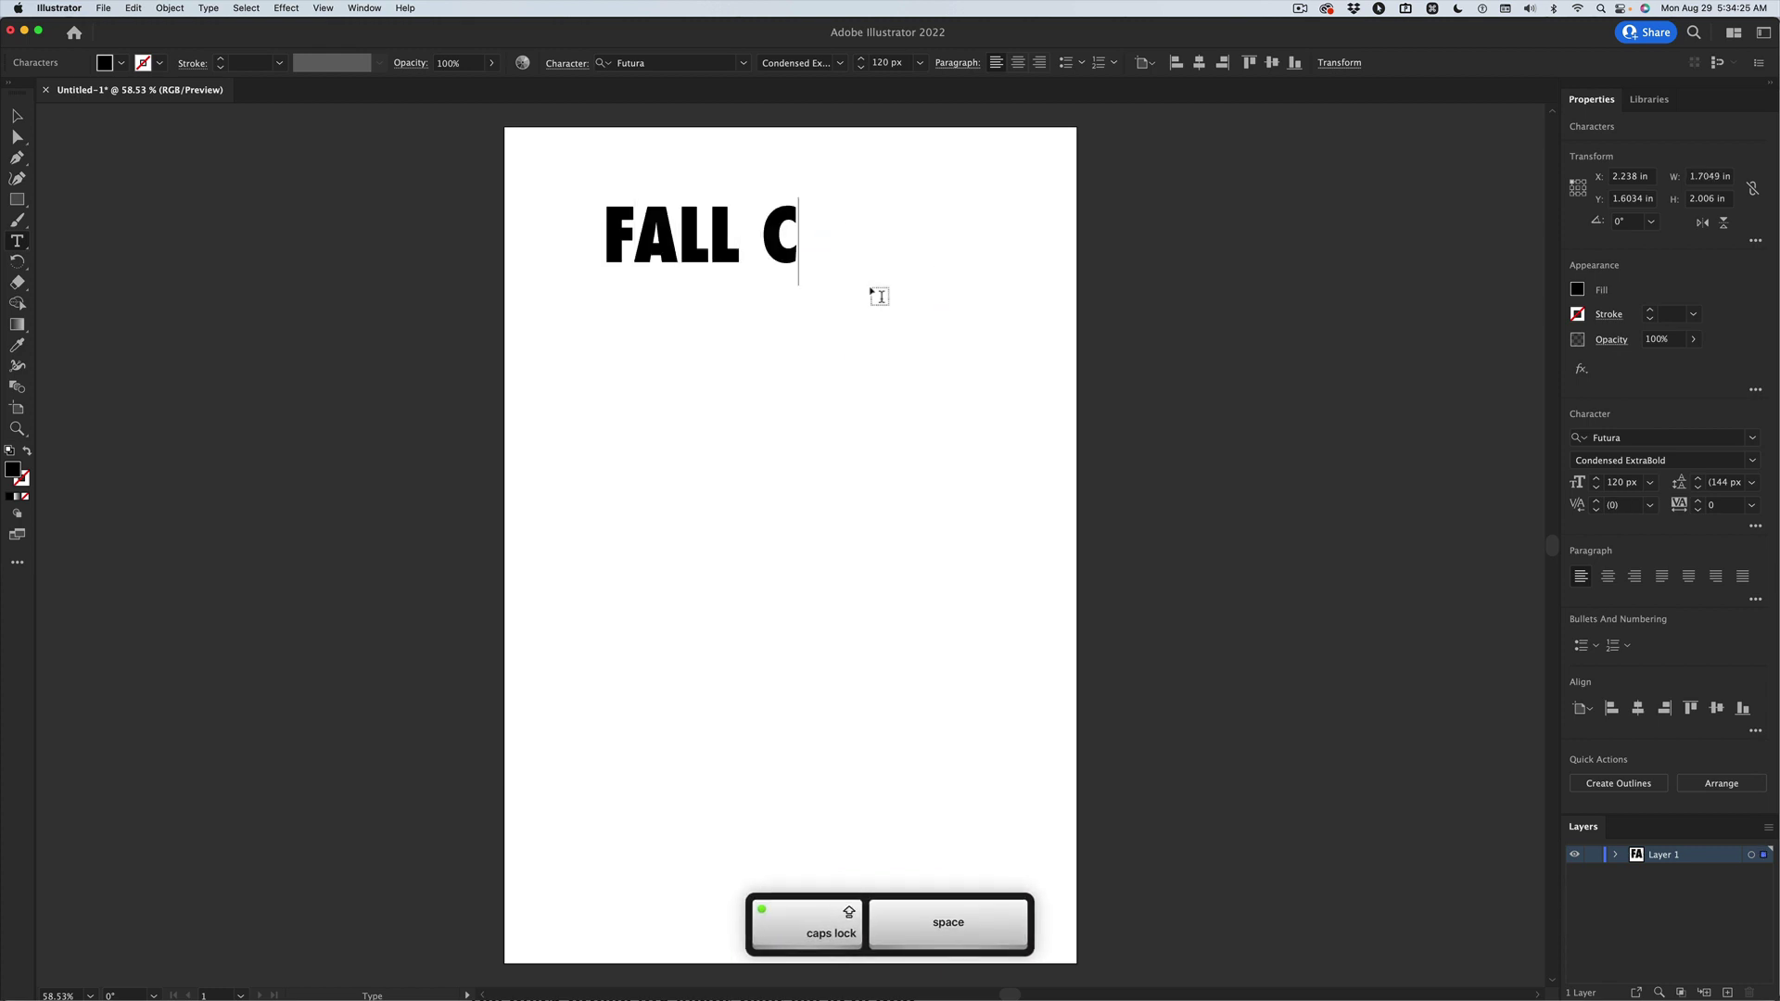
pyautogui.write('ONCERT')
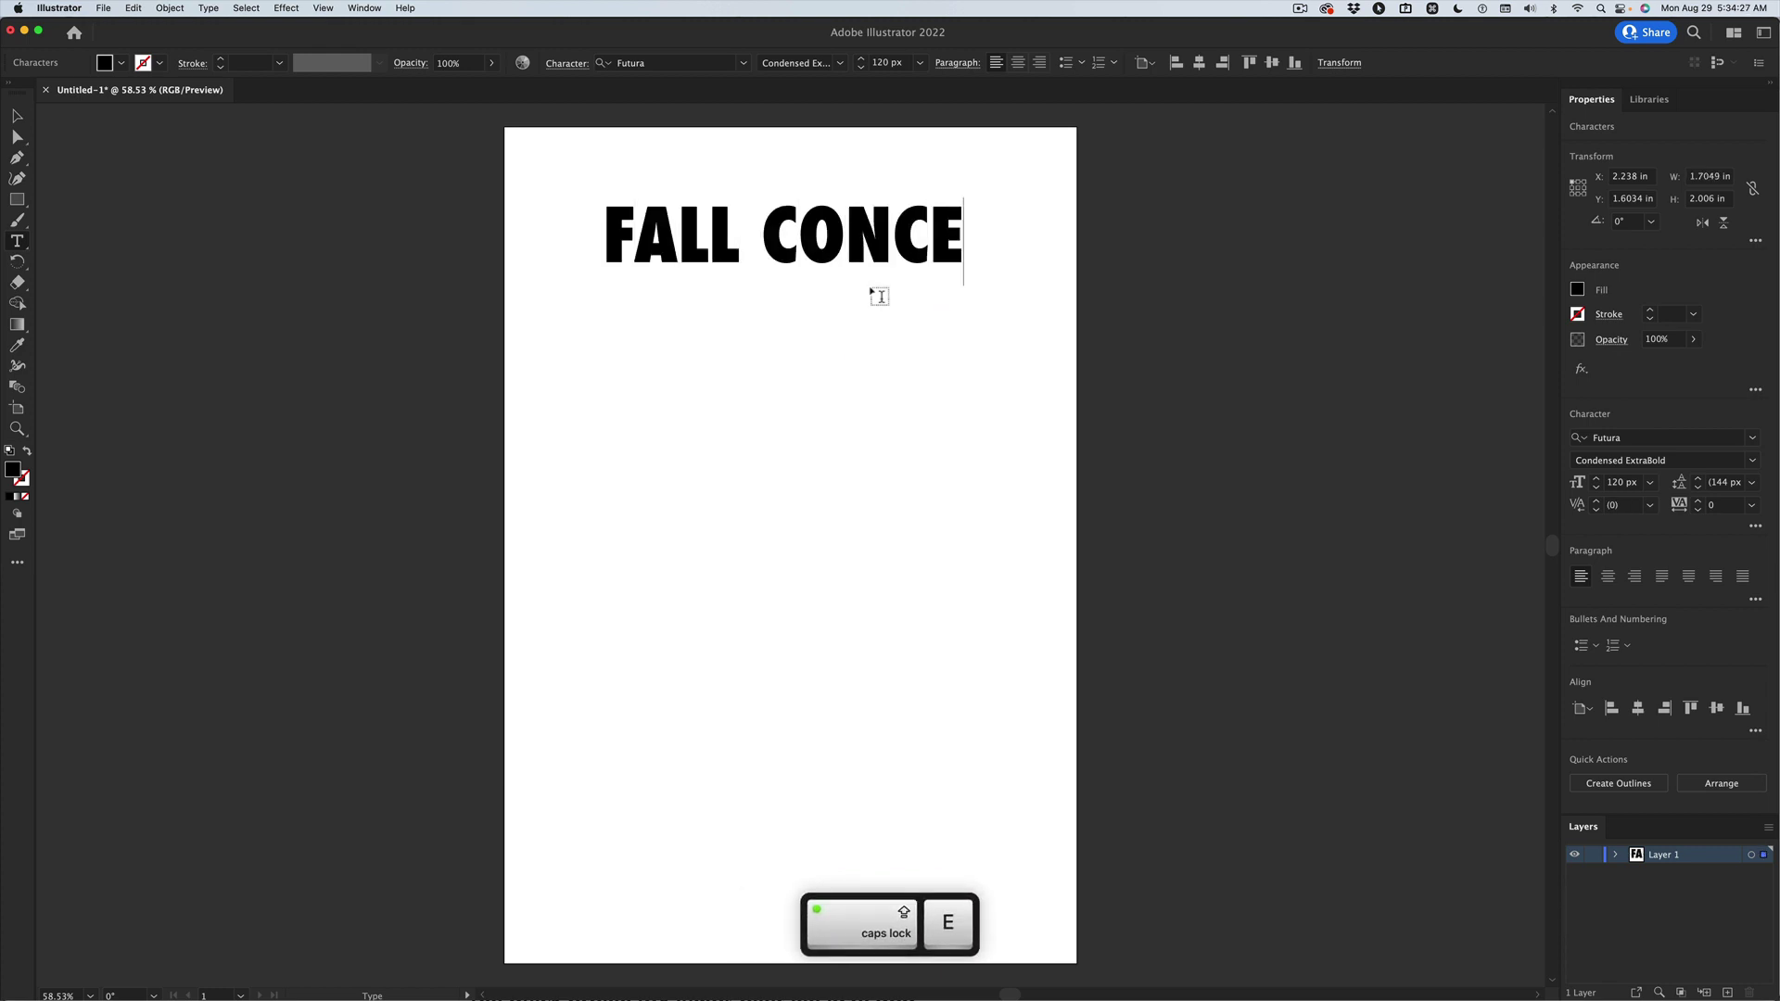
pyautogui.click(19, 119)
pyautogui.moveTo(872, 242); pyautogui.dragTo(841, 271)
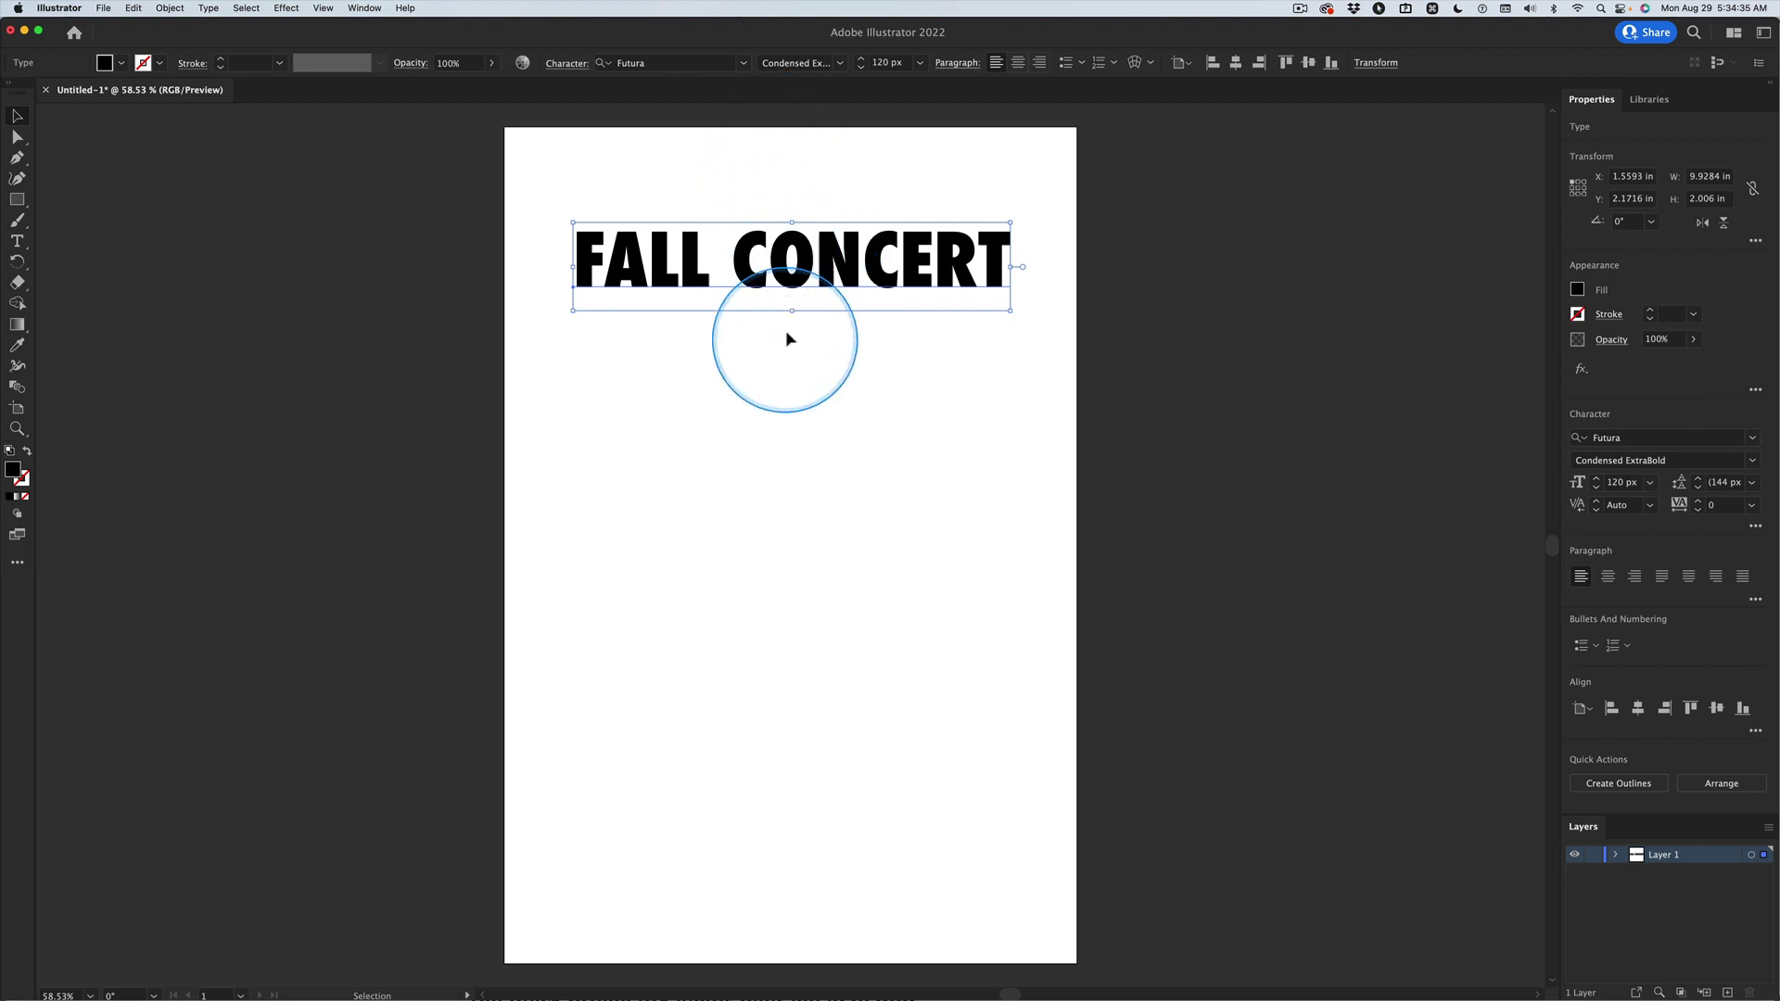
# Scale the FALL CONCERT heading proportionally to about 10.29 in wide, undoing the trial stretches that distort its letters.
pyautogui.moveTo(792, 313); pyautogui.dragTo(792, 360)
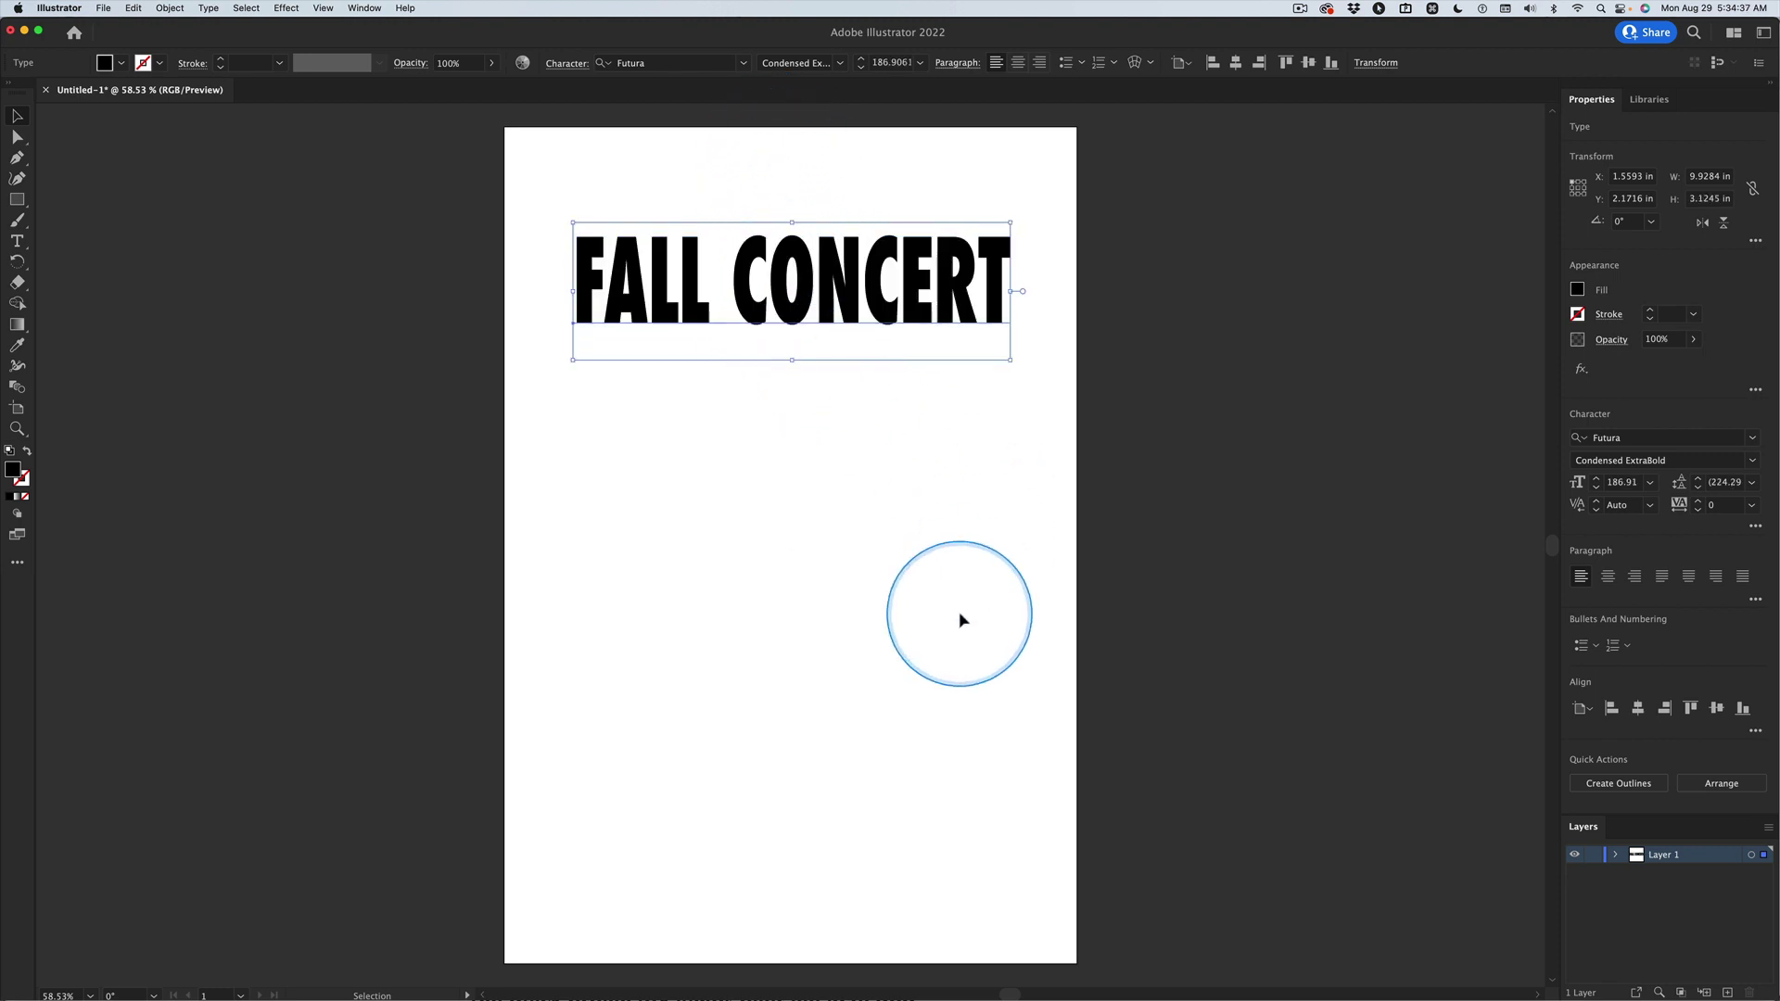
pyautogui.press('super+z')
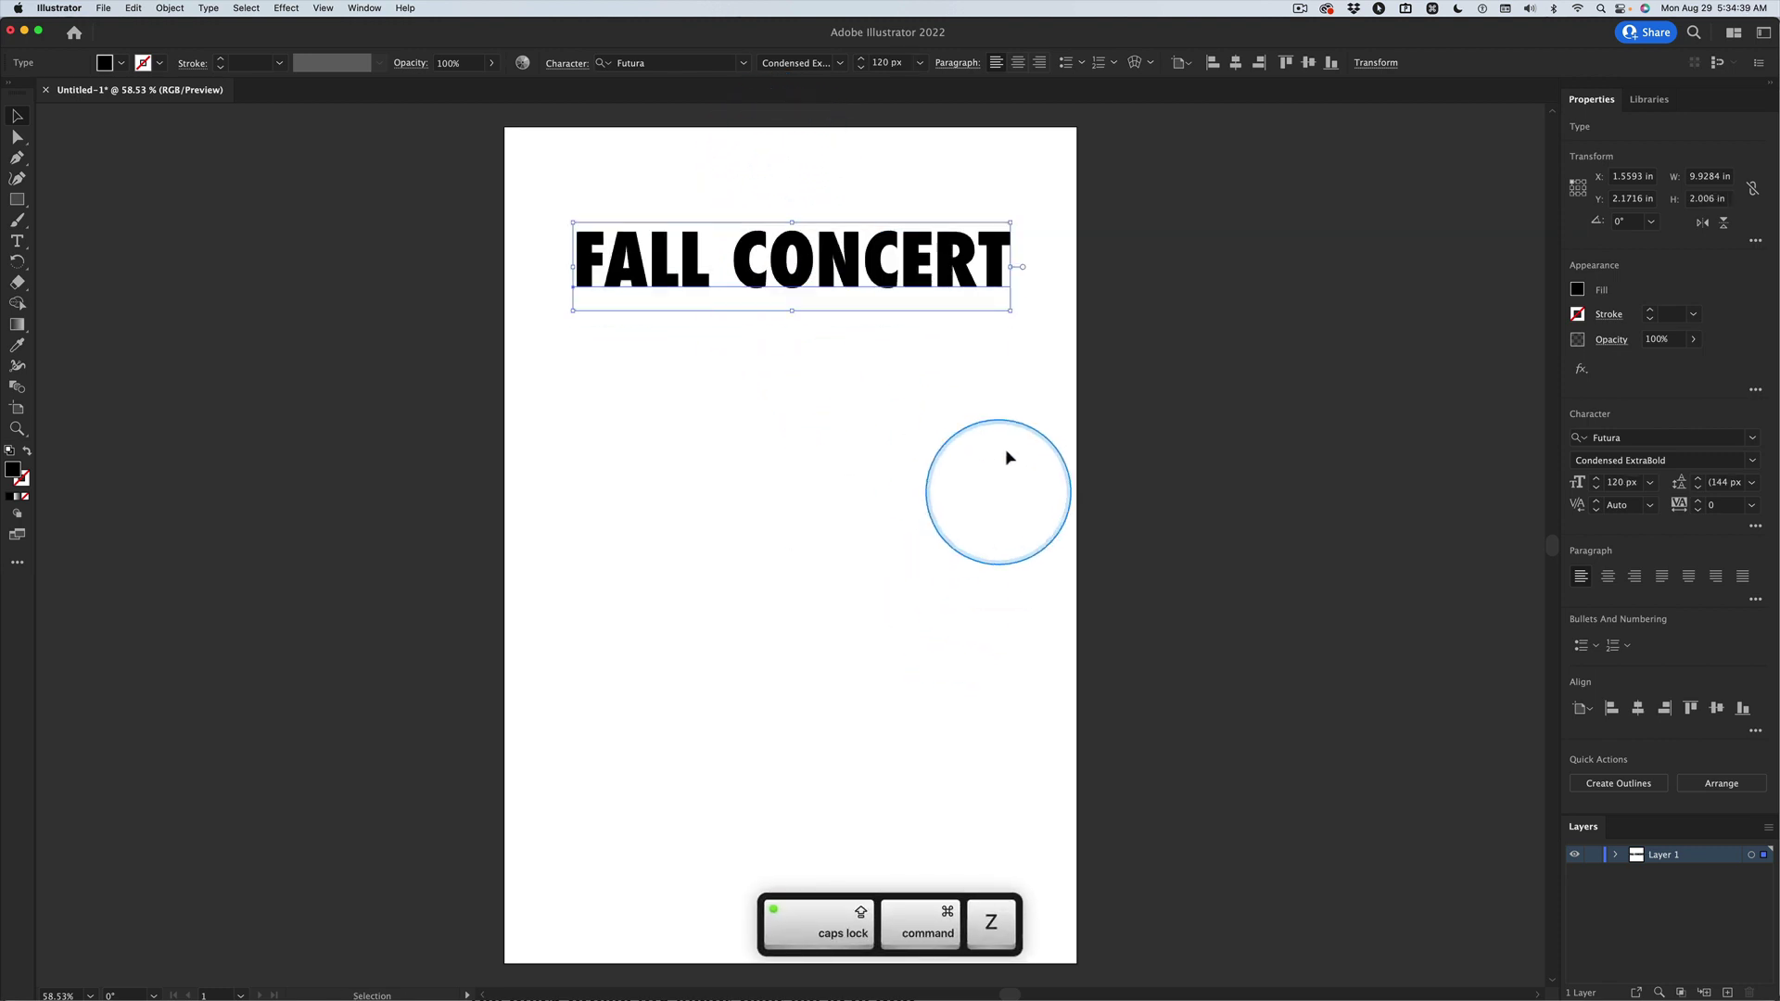
pyautogui.moveTo(1013, 316)
pyautogui.mouseDown()
pyautogui.moveTo(1101, 431)
pyautogui.moveTo(1011, 352)
pyautogui.moveTo(946, 255)
pyautogui.moveTo(947, 290)
pyautogui.moveTo(1011, 358)
pyautogui.moveTo(966, 306)
pyautogui.moveTo(1001, 278)
pyautogui.moveTo(1026, 338)
pyautogui.mouseUp()
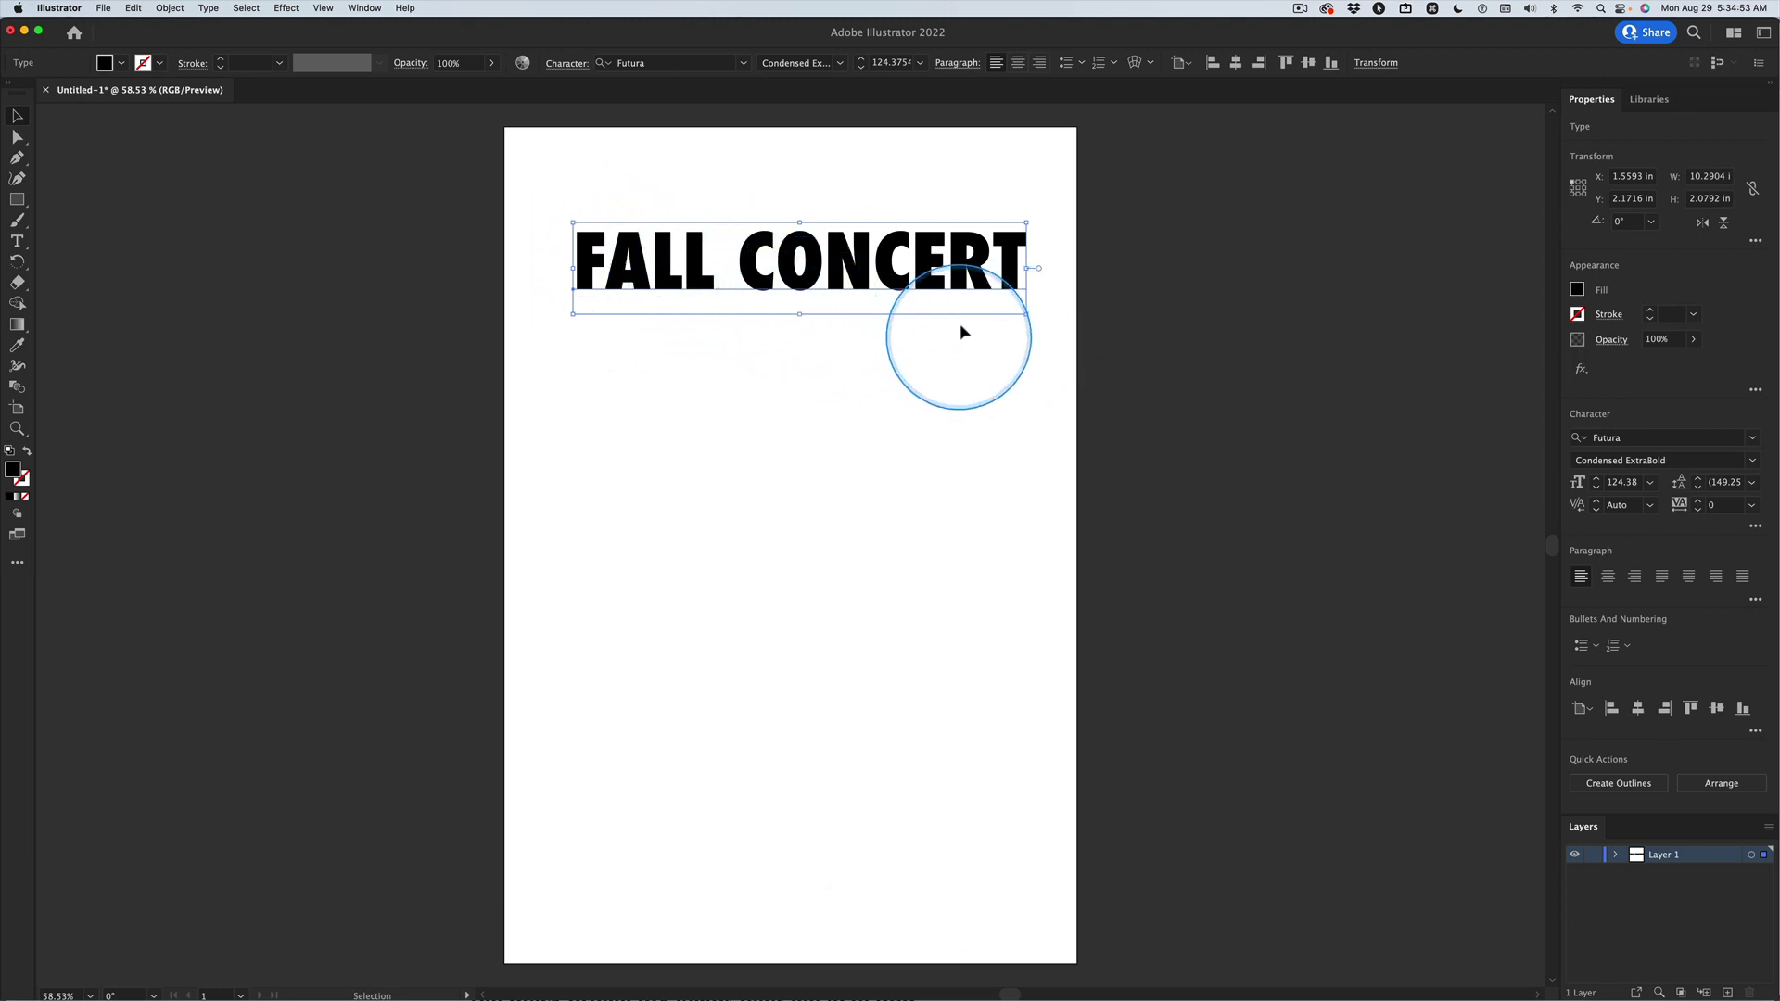
pyautogui.moveTo(1027, 318); pyautogui.dragTo(992, 454)
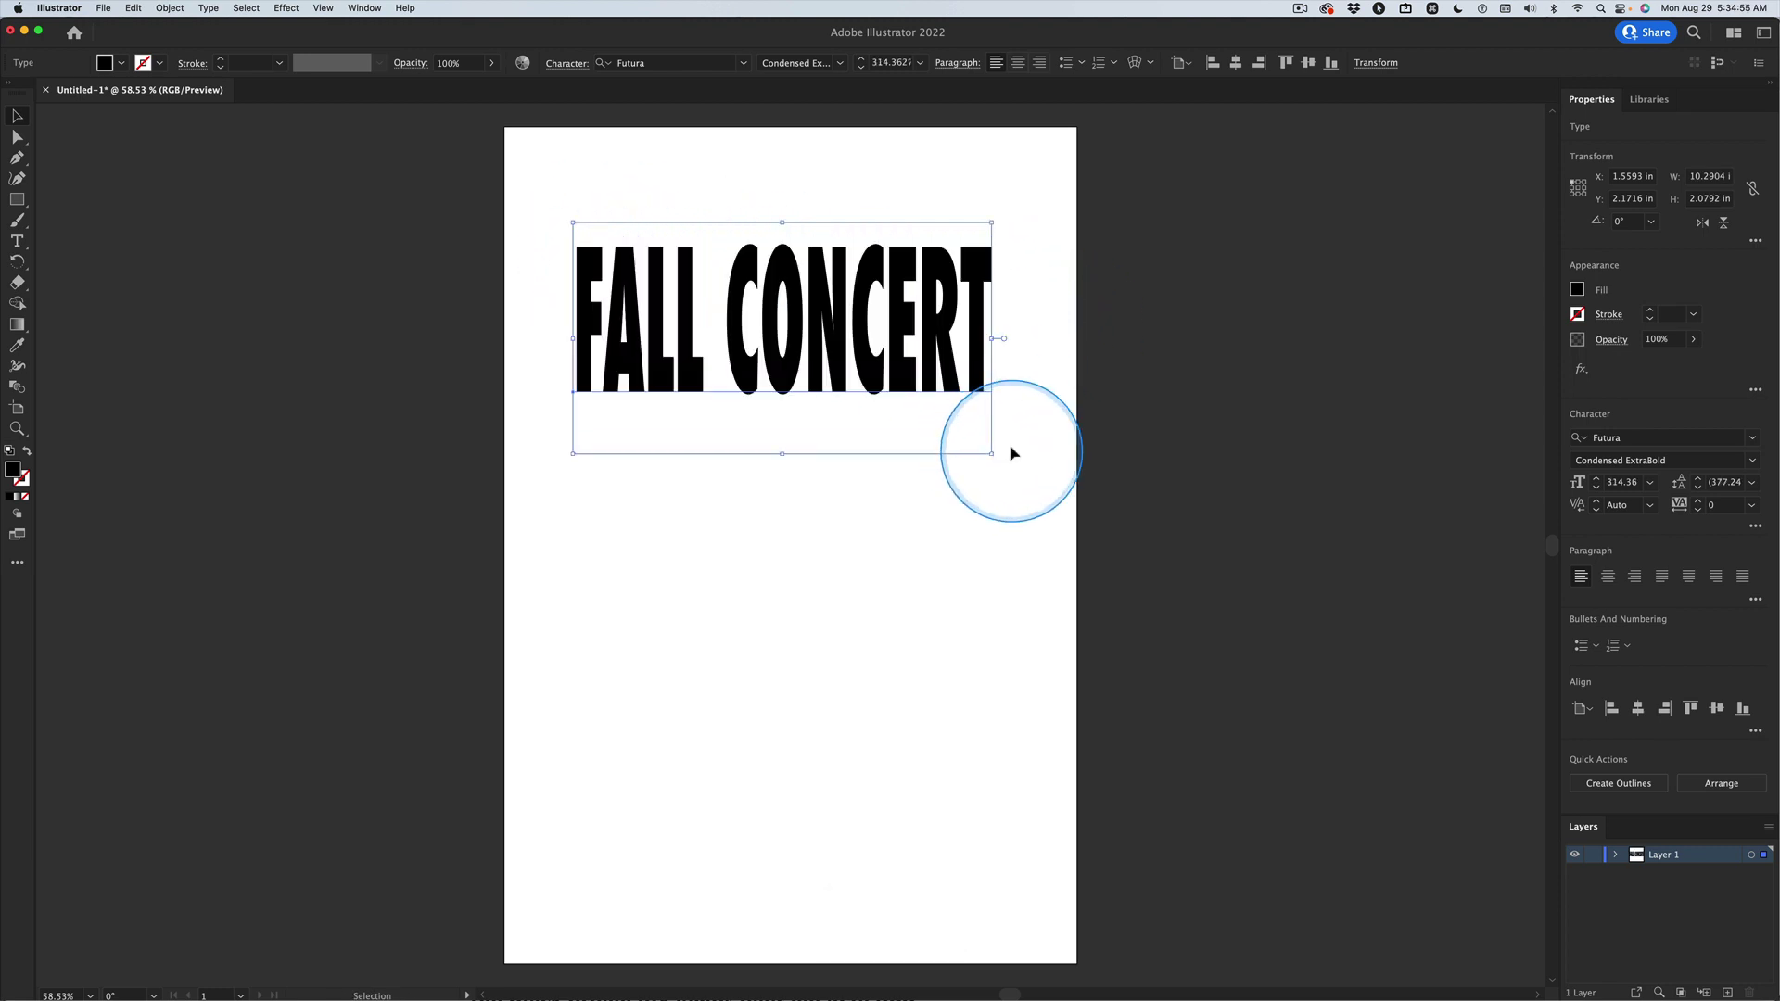
pyautogui.press('super+z')
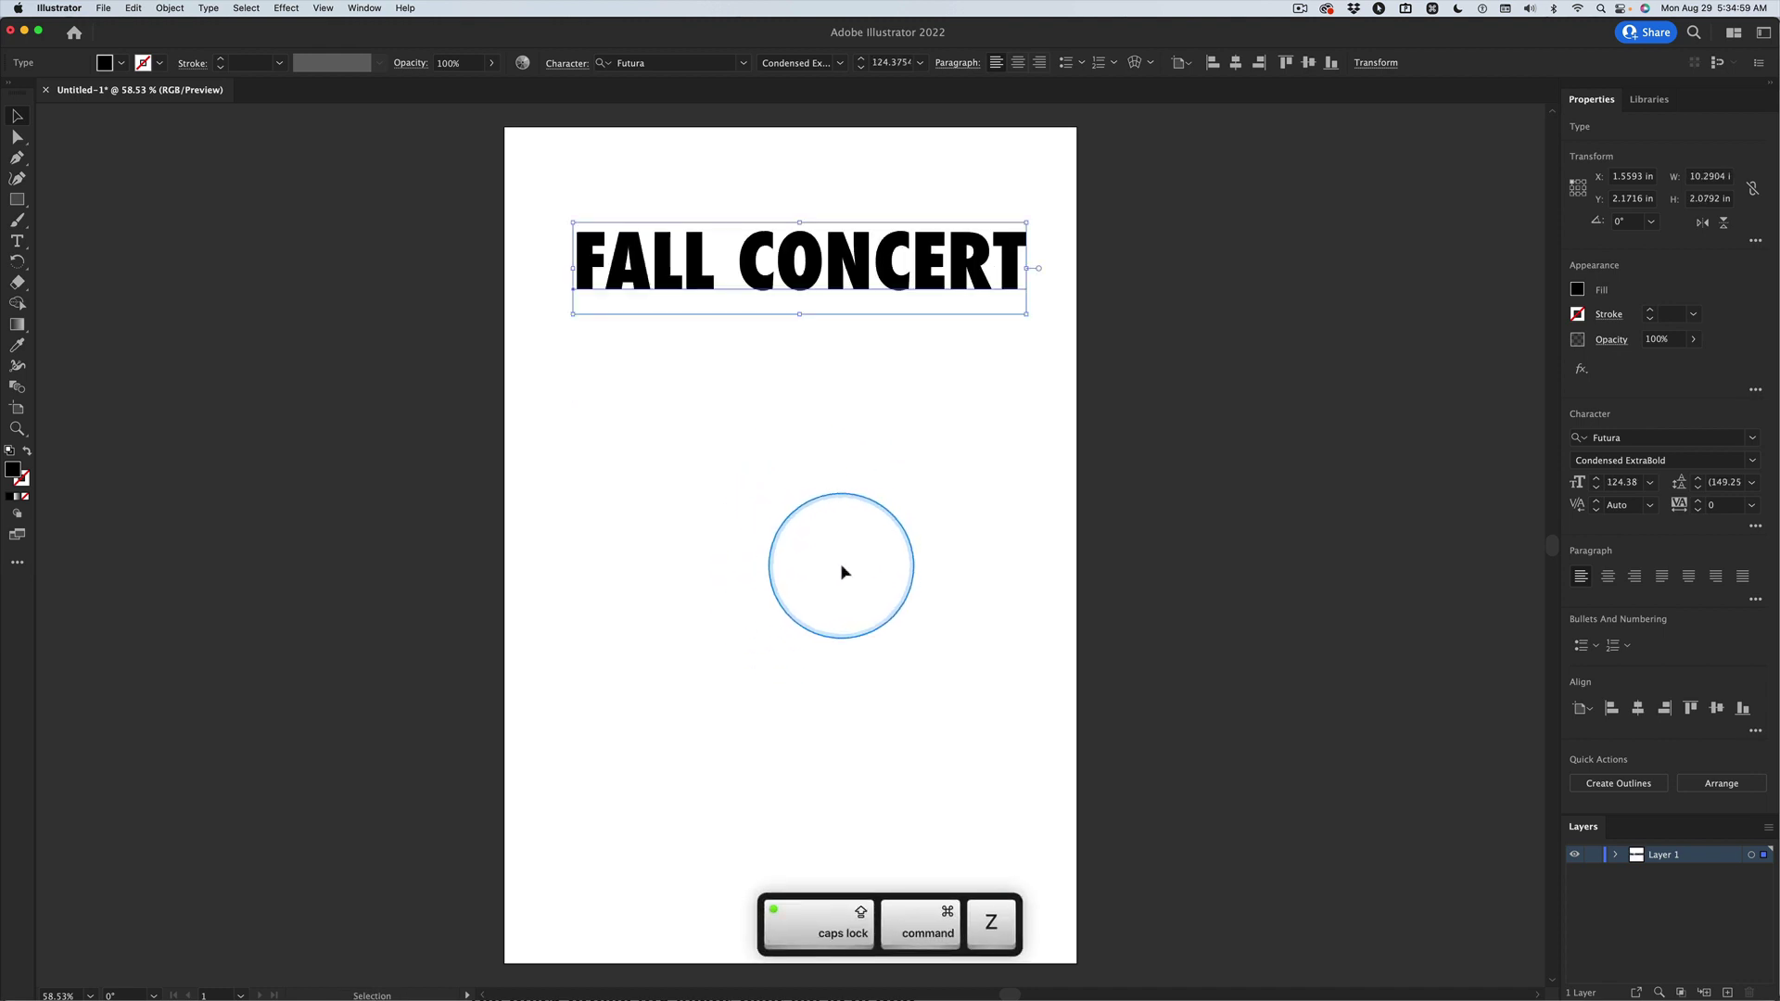
pyautogui.click(840, 564)
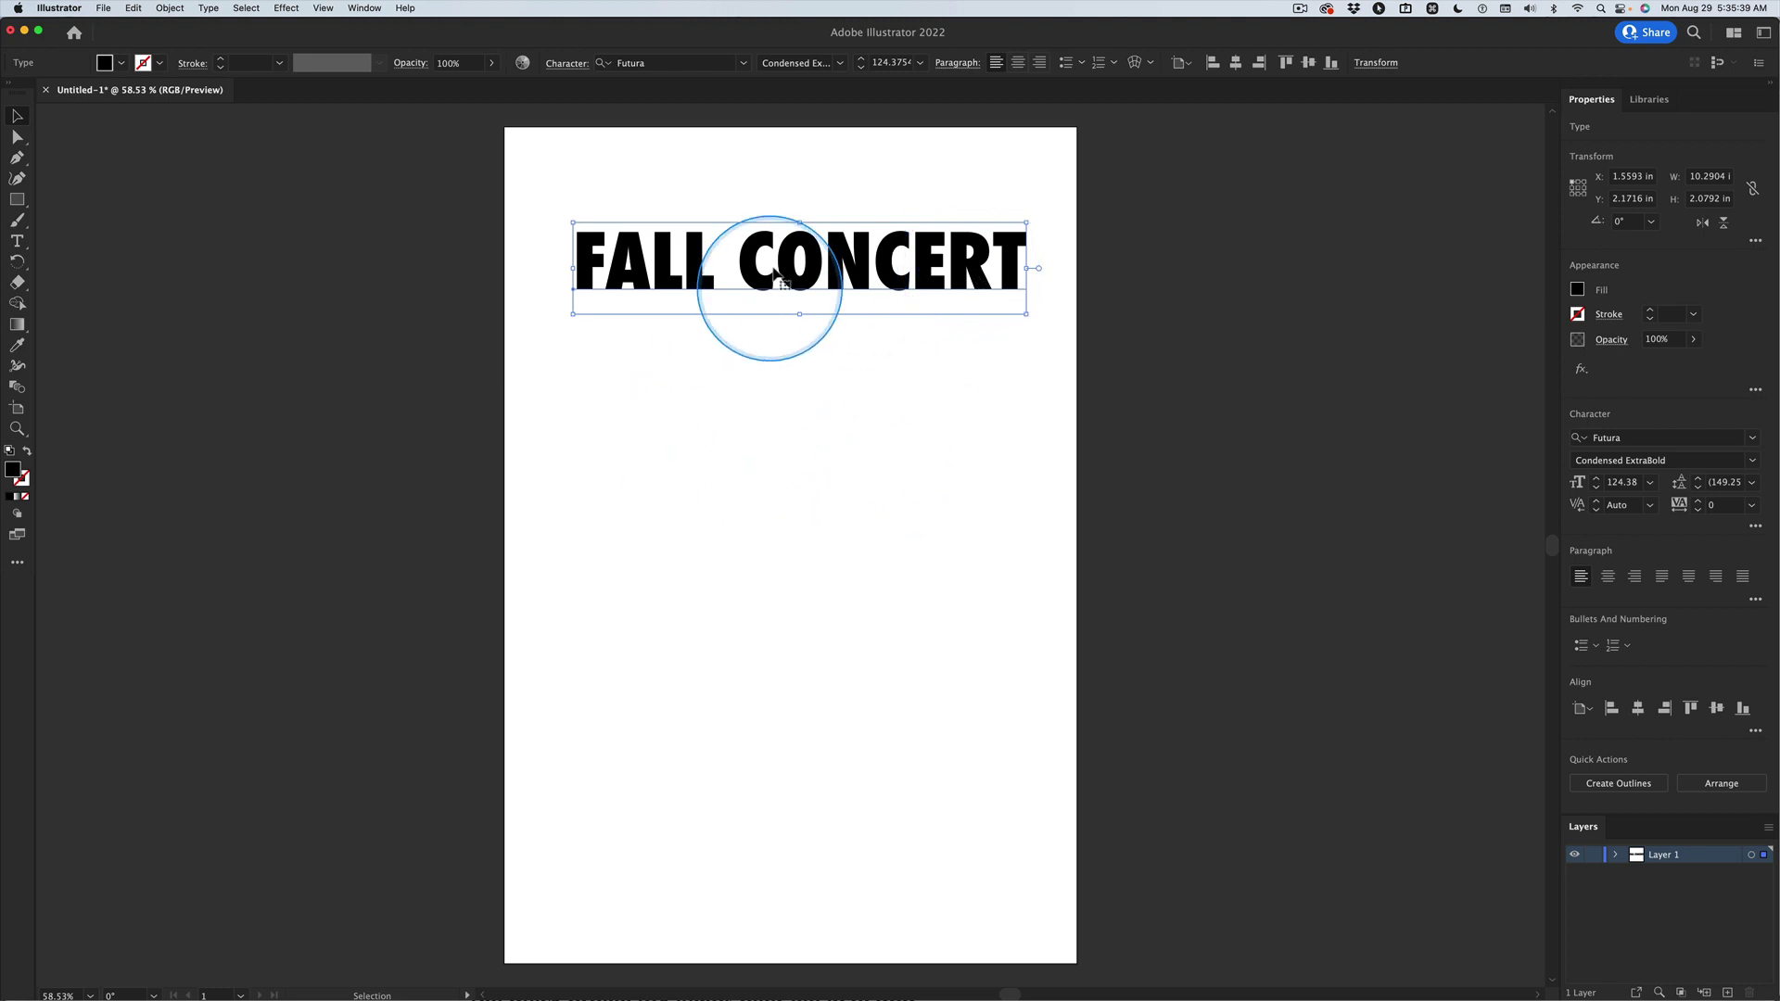
# Center-align the heading's paragraph and reposition it horizontally centered near the artboard's top edge.
pyautogui.moveTo(795, 280)
pyautogui.mouseDown()
pyautogui.moveTo(784, 308)
pyautogui.moveTo(776, 262)
pyautogui.mouseUp()
pyautogui.click(1019, 64)
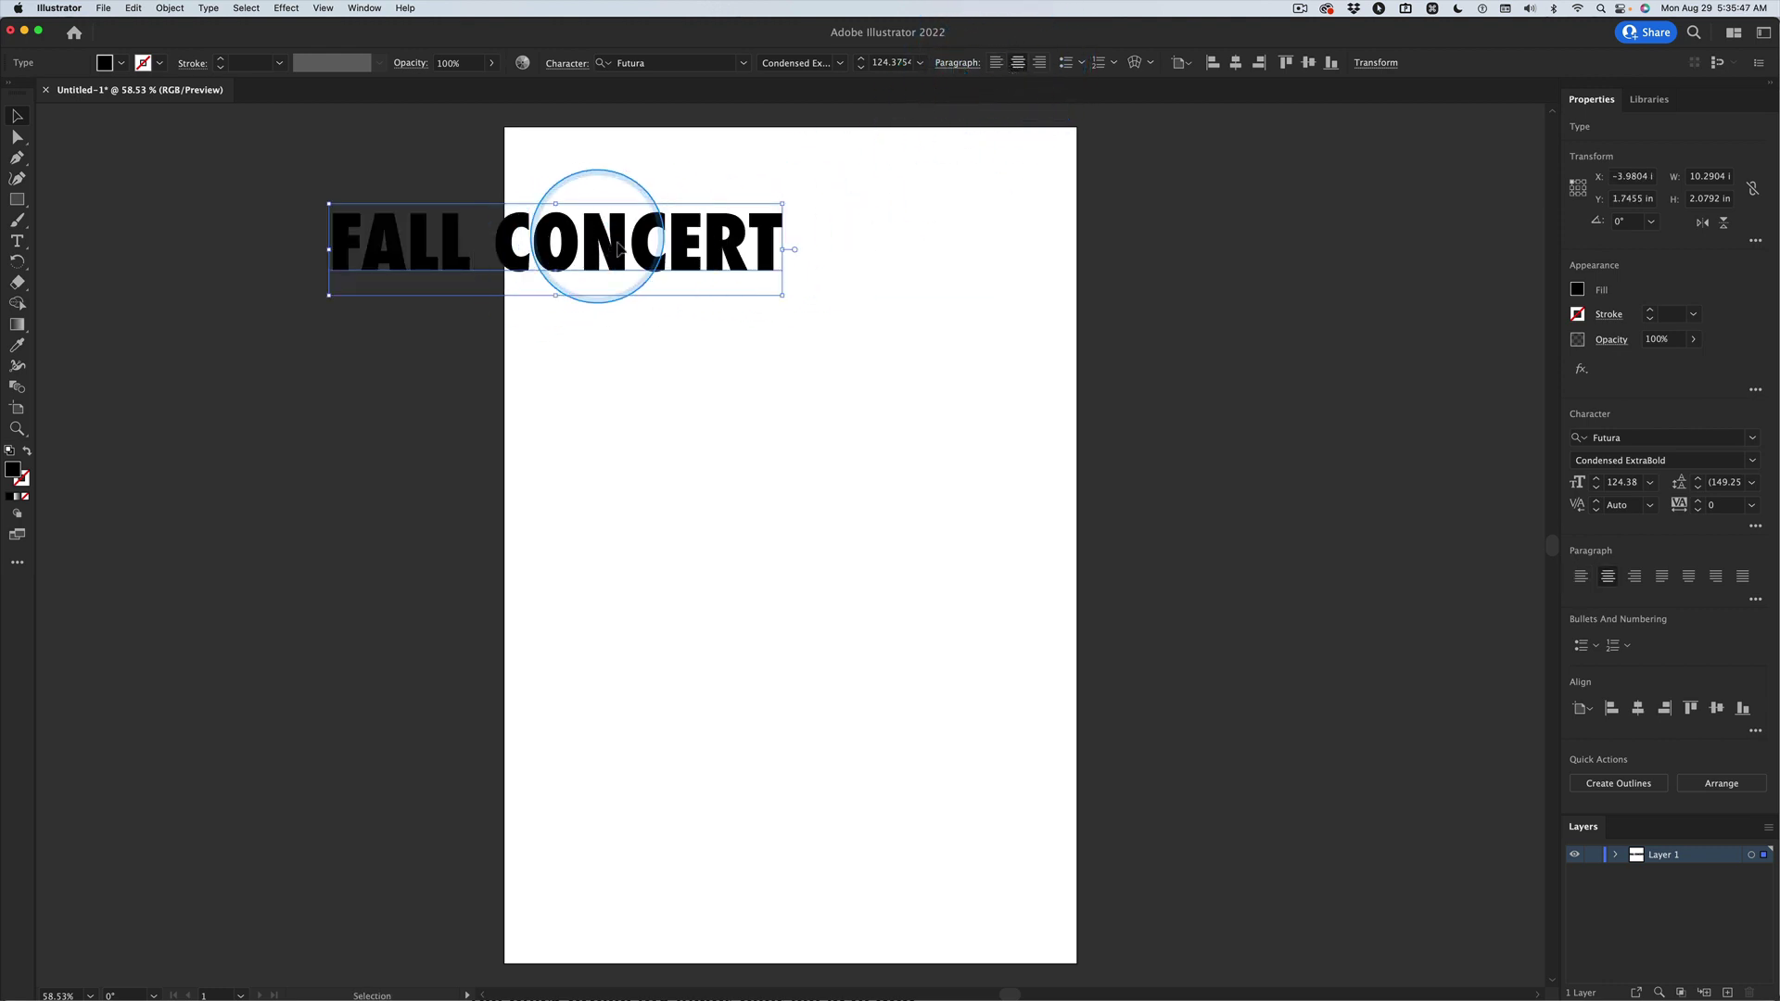
pyautogui.moveTo(596, 227); pyautogui.dragTo(833, 243)
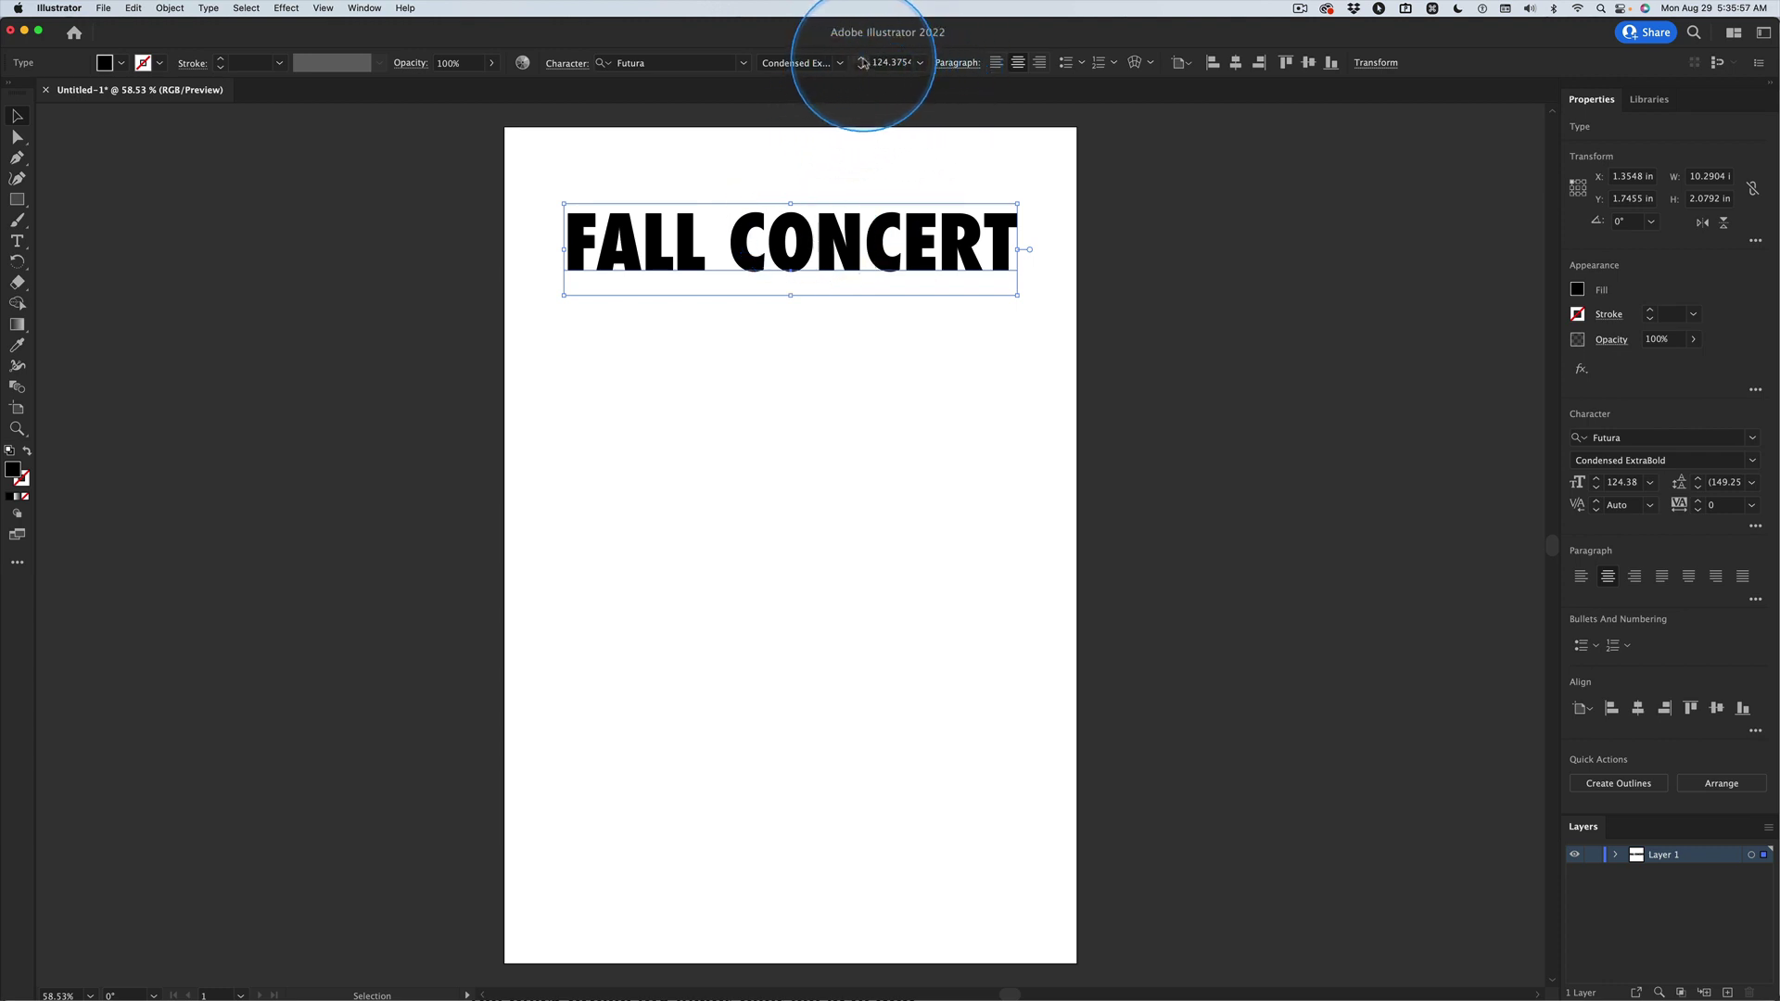
# Increase the heading's font size to 143 px so it nearly spans the artboard's width.
pyautogui.scroll(8, 863, 63)
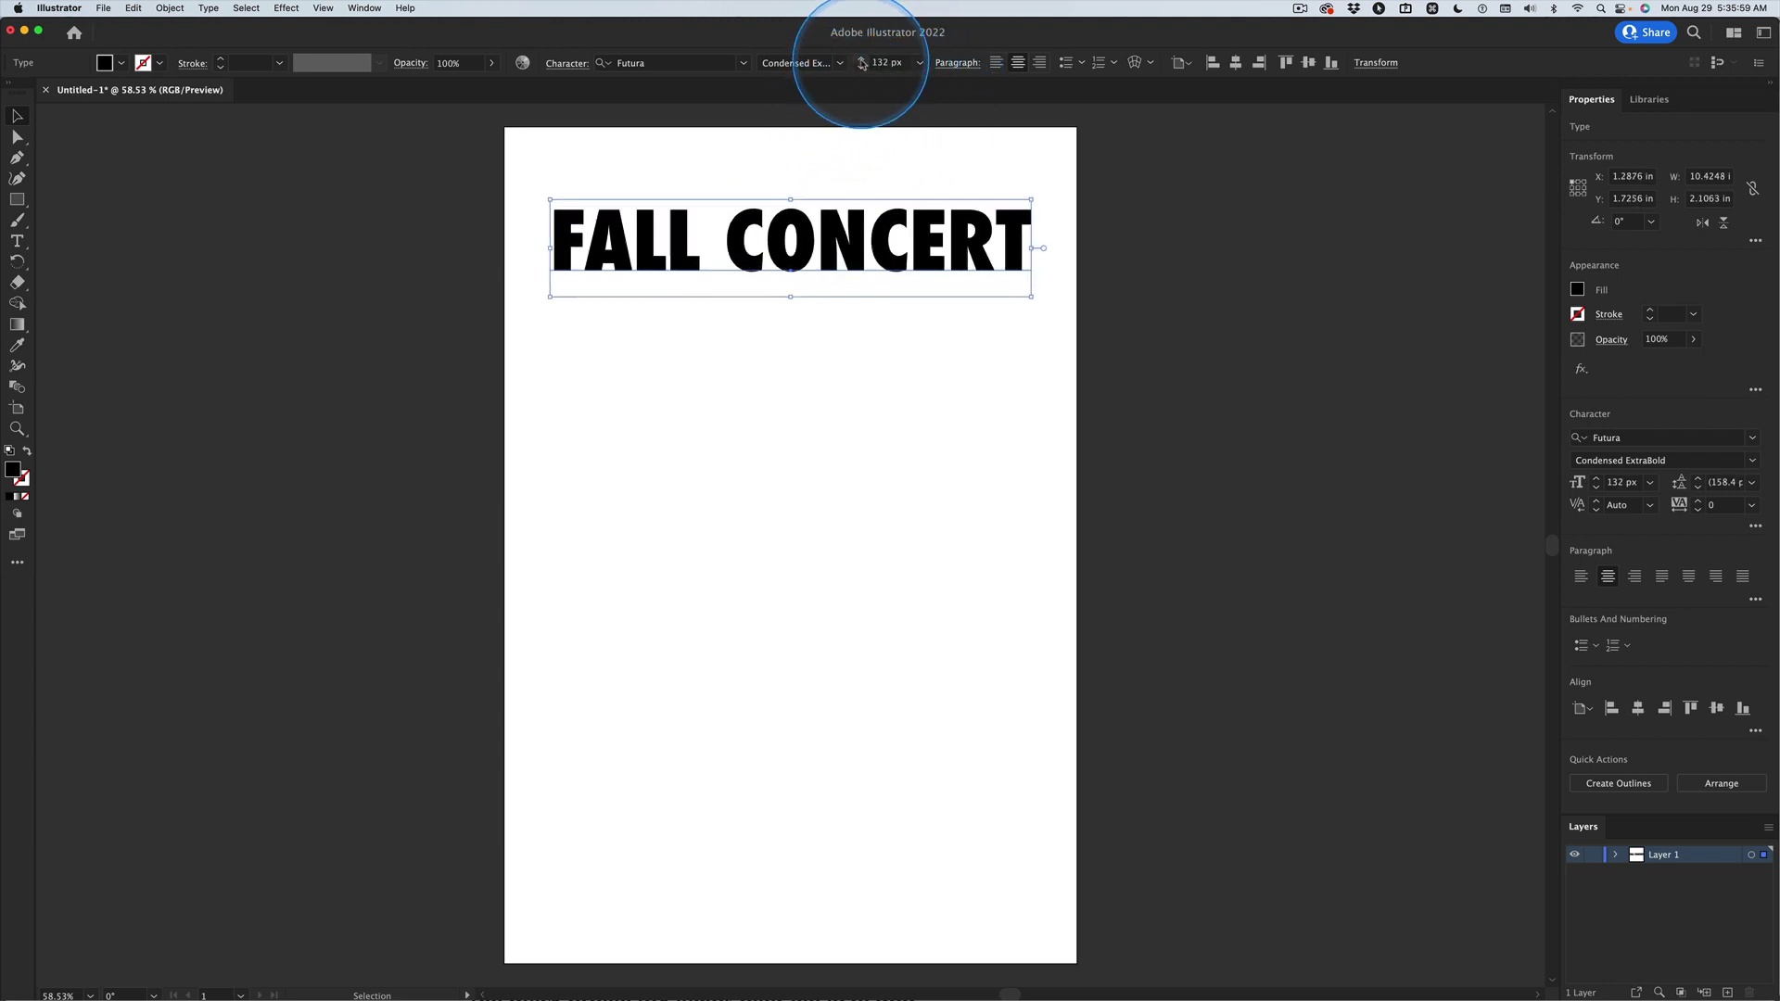
pyautogui.scroll(10, 863, 63)
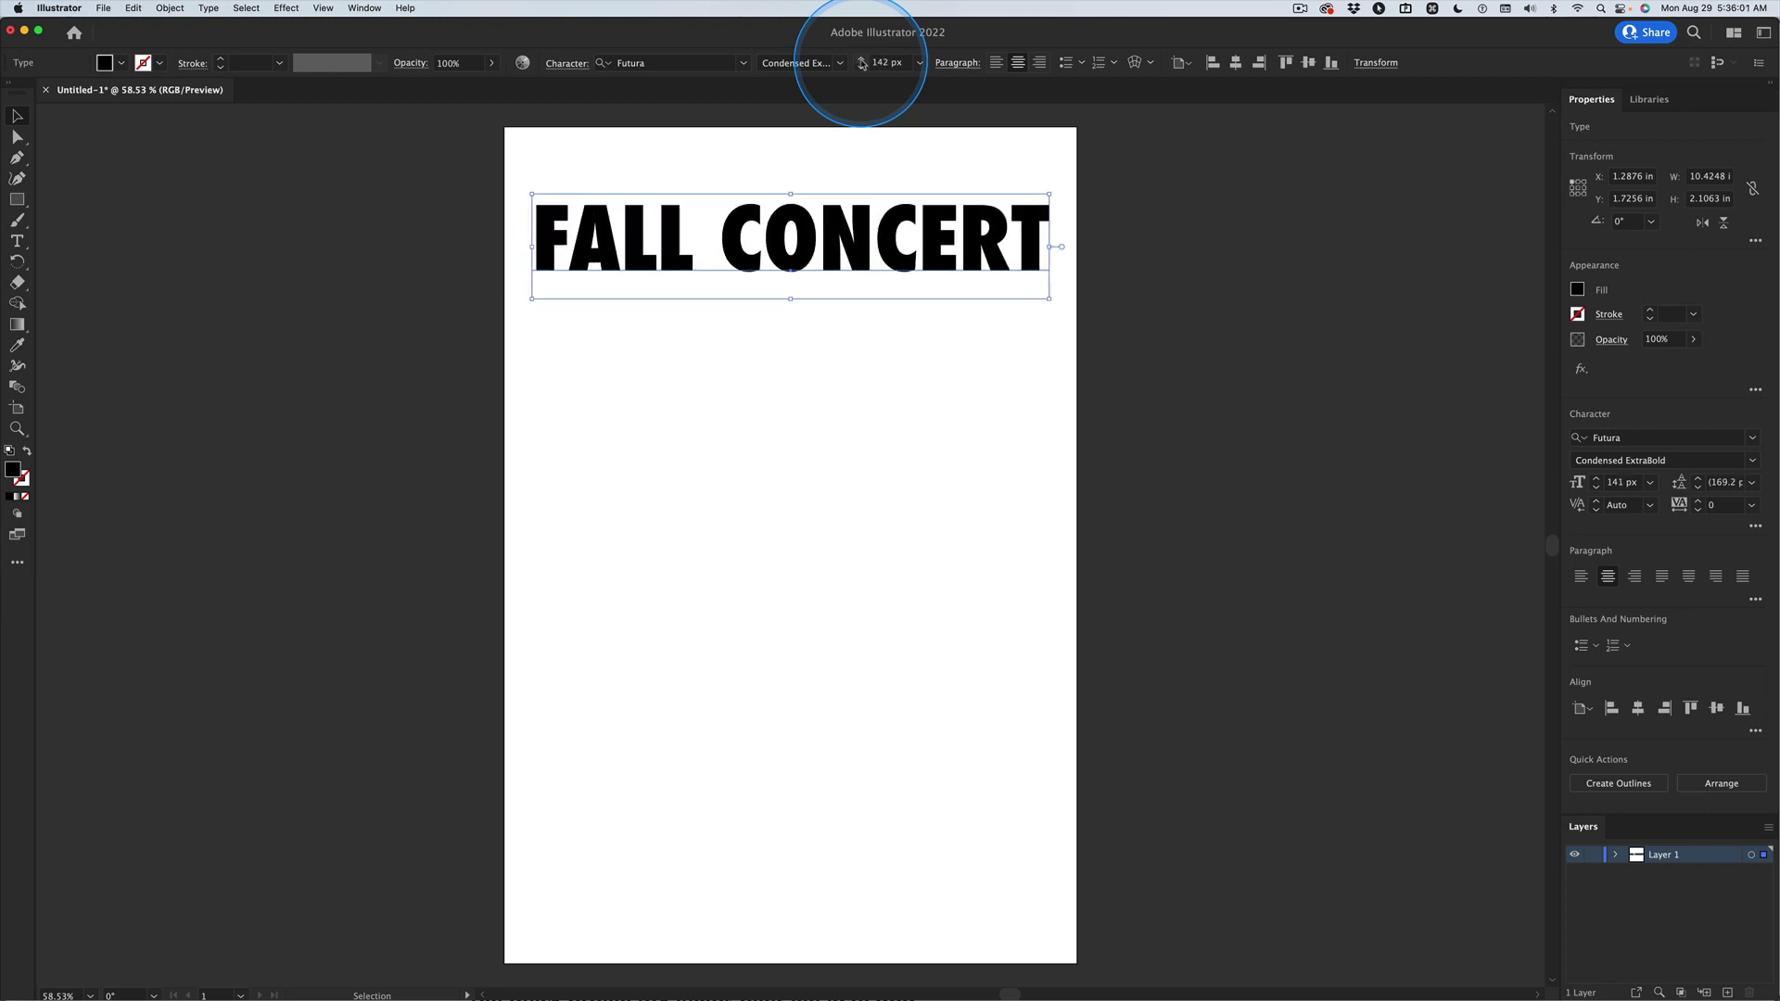
pyautogui.scroll(1, 864, 64)
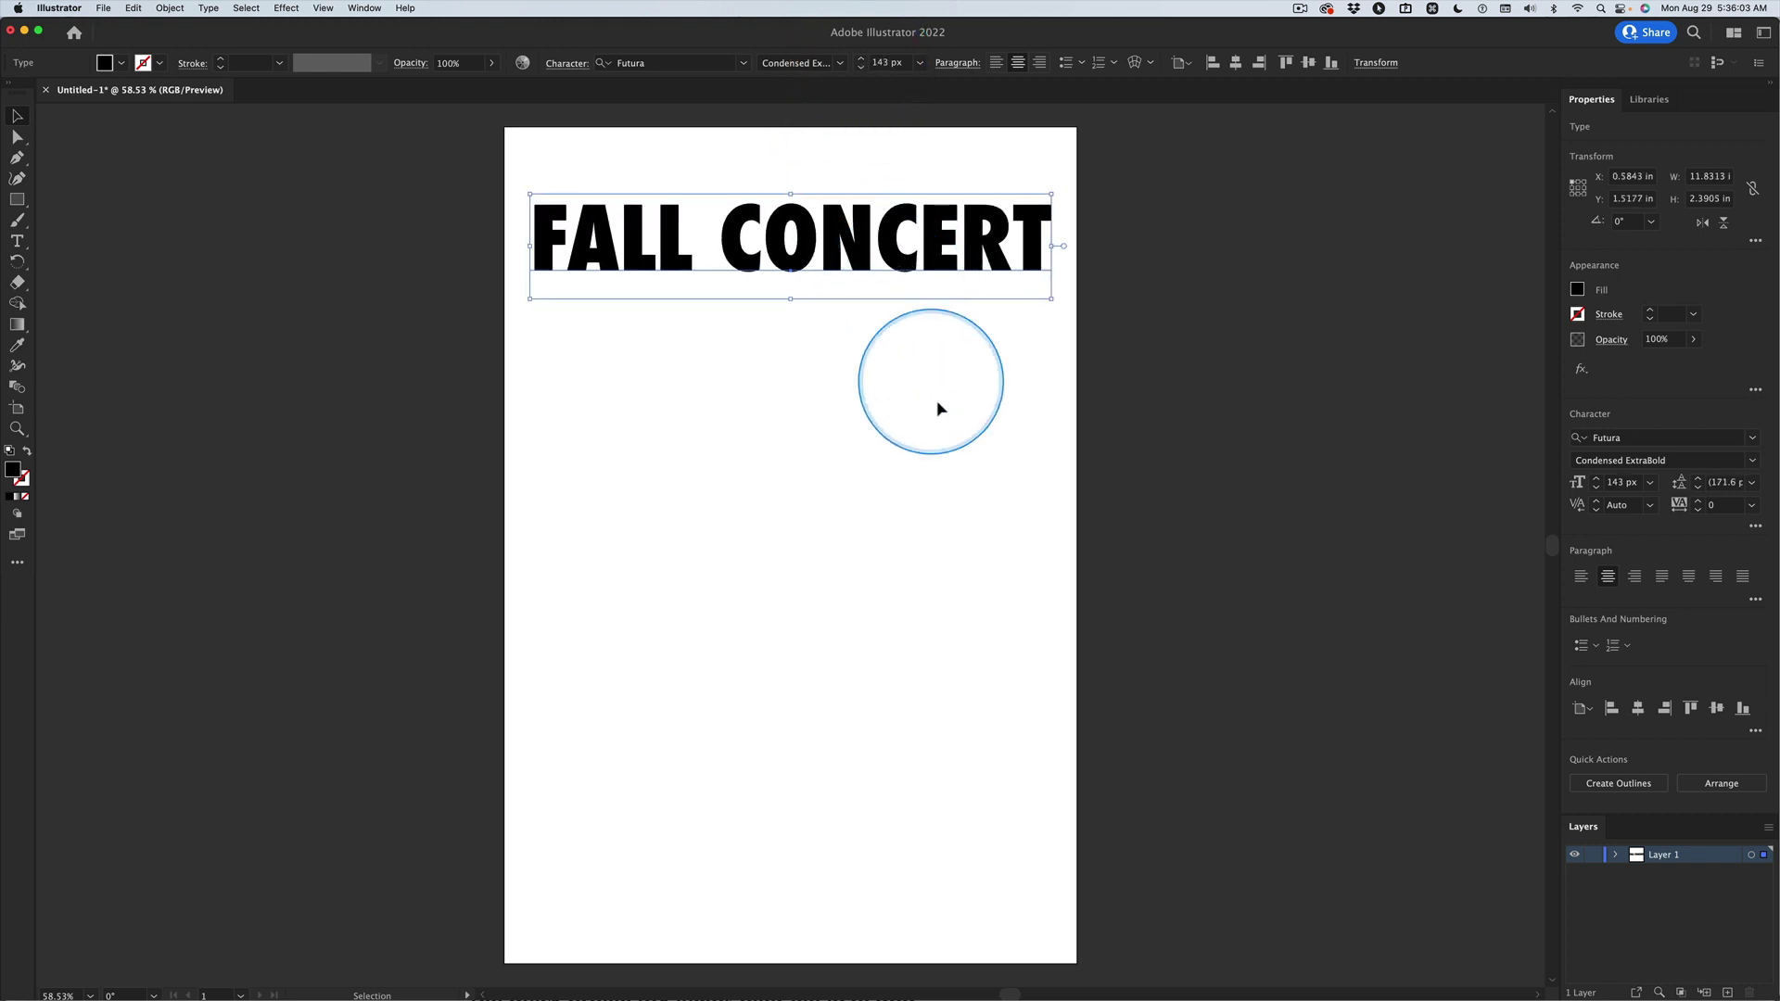